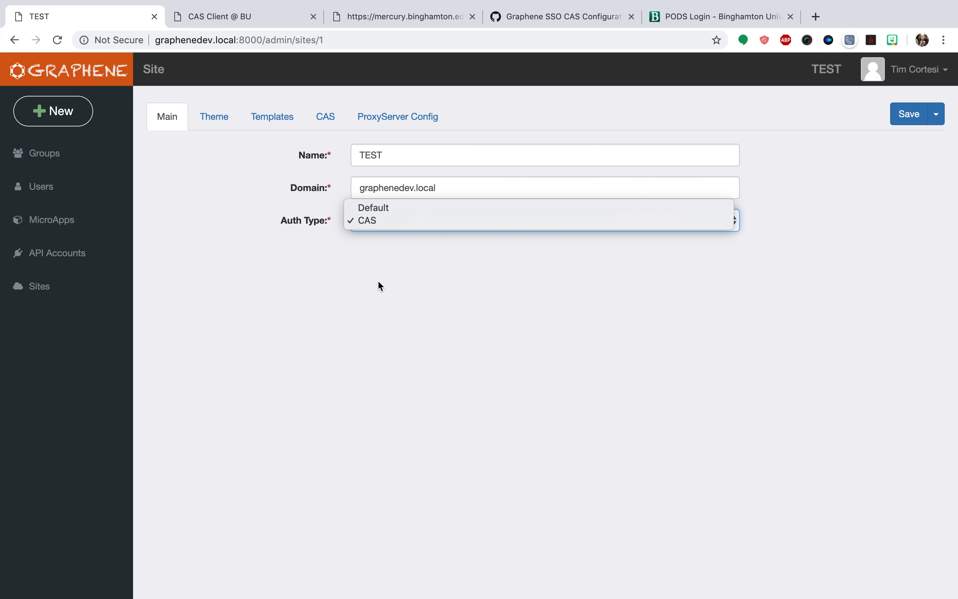
Choose CAS as the site's authentication type and open the site's CAS settings
left_click(375, 221)
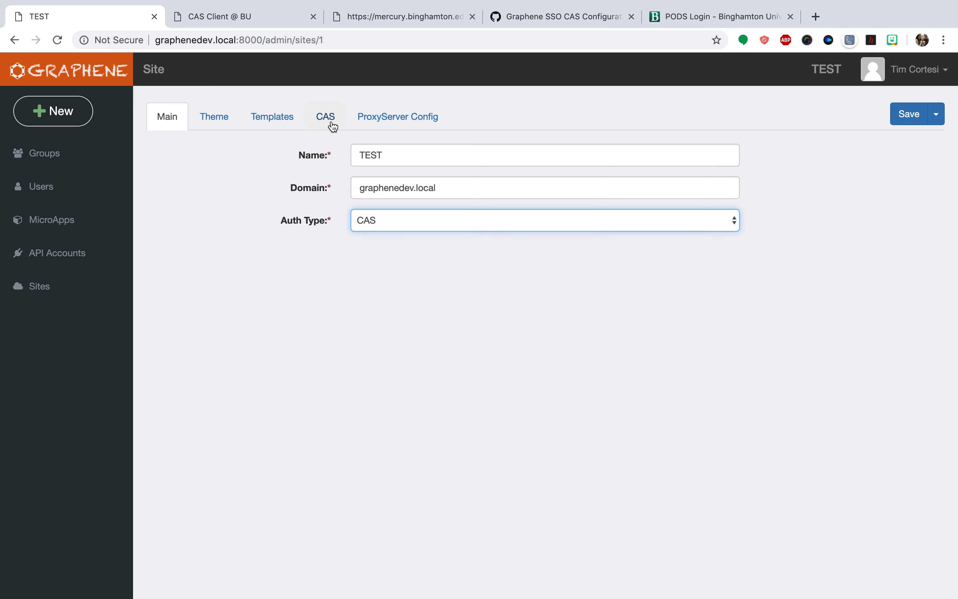
left_click(332, 125)
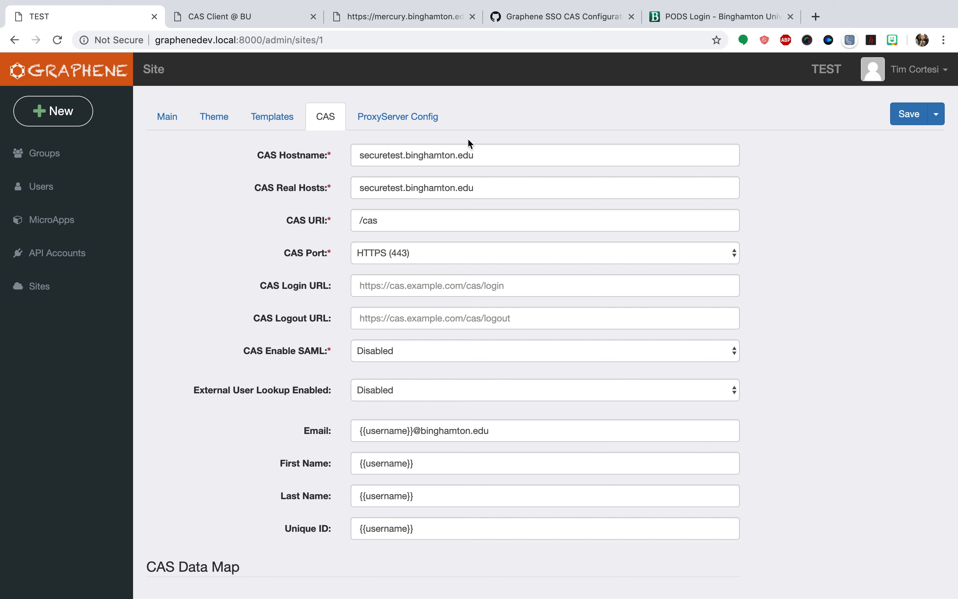
Compare the CAS Hostname value with the address of the PODS Login page and return to the site's CAS settings
left_click(357, 154)
left_click_drag(356, 154, 505, 150)
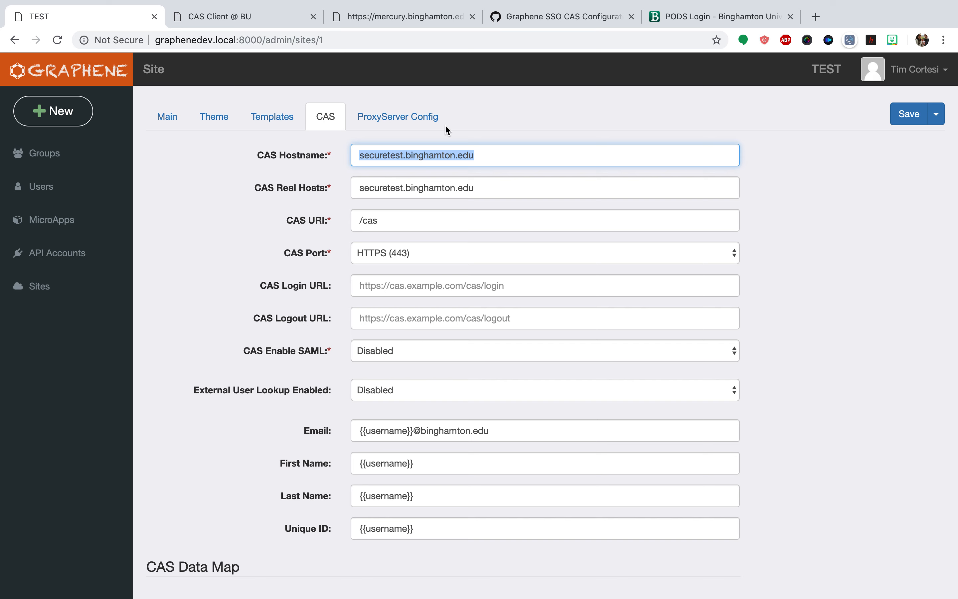
left_click(689, 20)
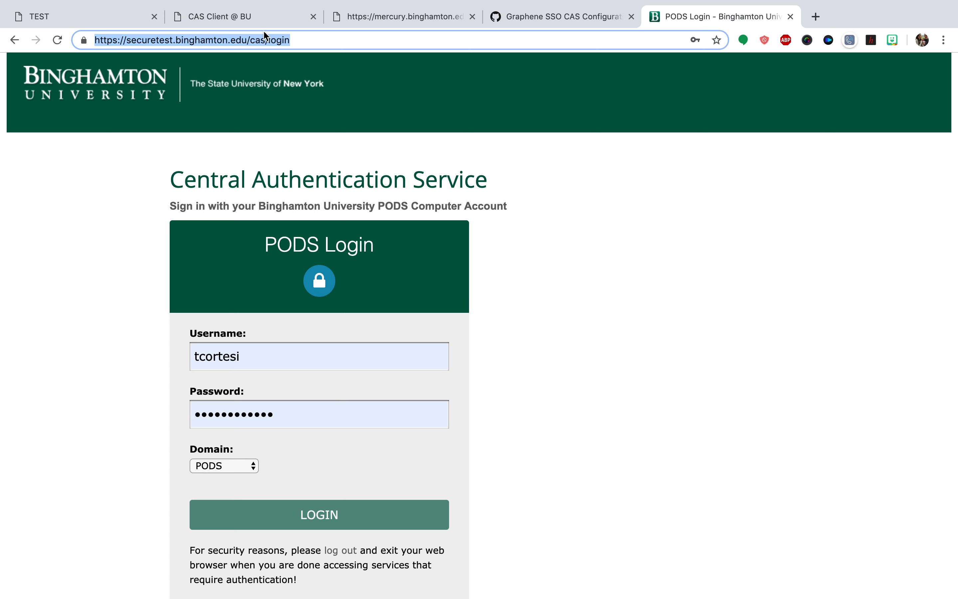
left_click(290, 43)
key("Return")
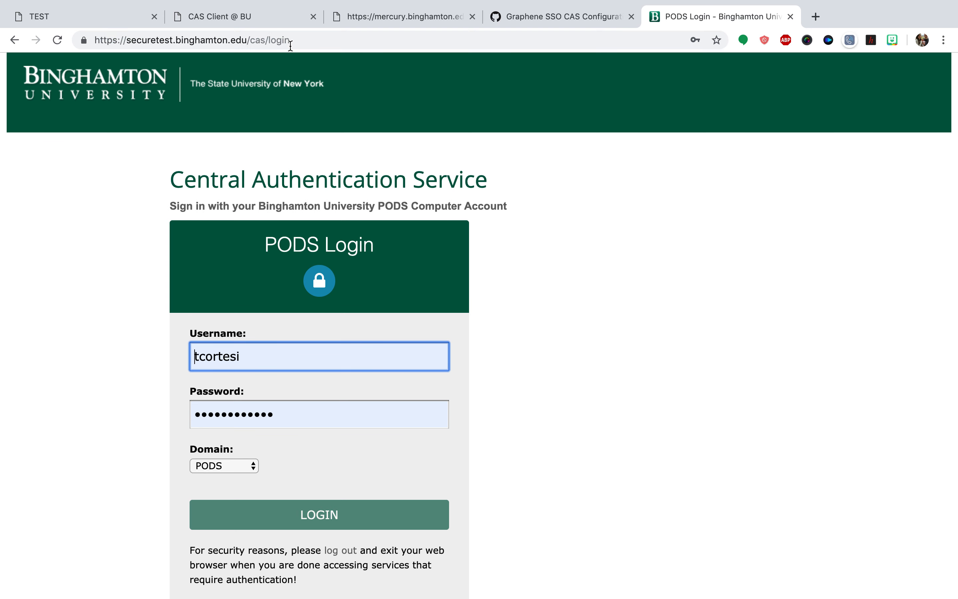
left_click(228, 16)
left_click(112, 16)
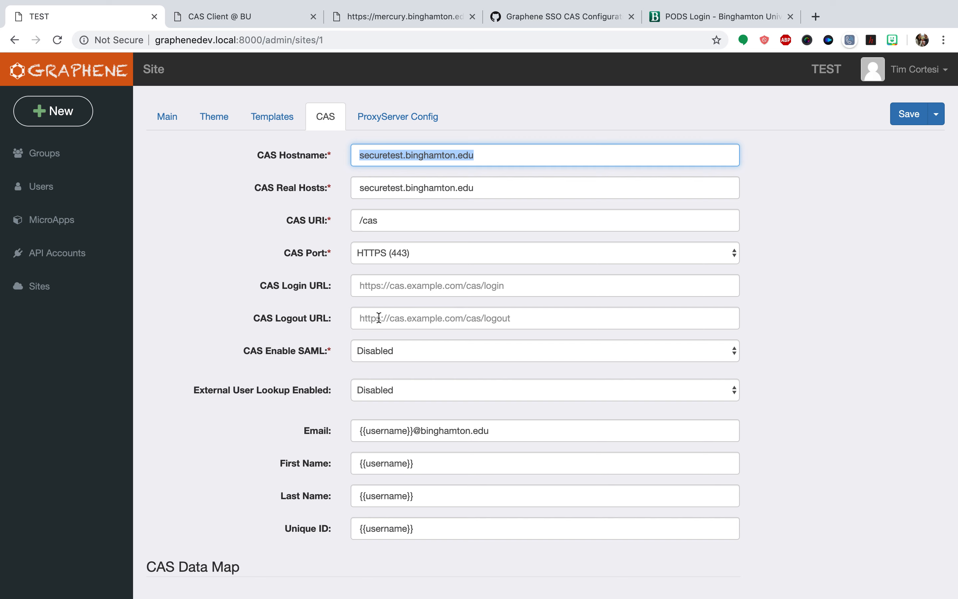
Review the CAS Enable SAML and External User Lookup Enabled settings, keeping SAML set to Disabled
left_click_drag(235, 349, 782, 391)
left_click(783, 391)
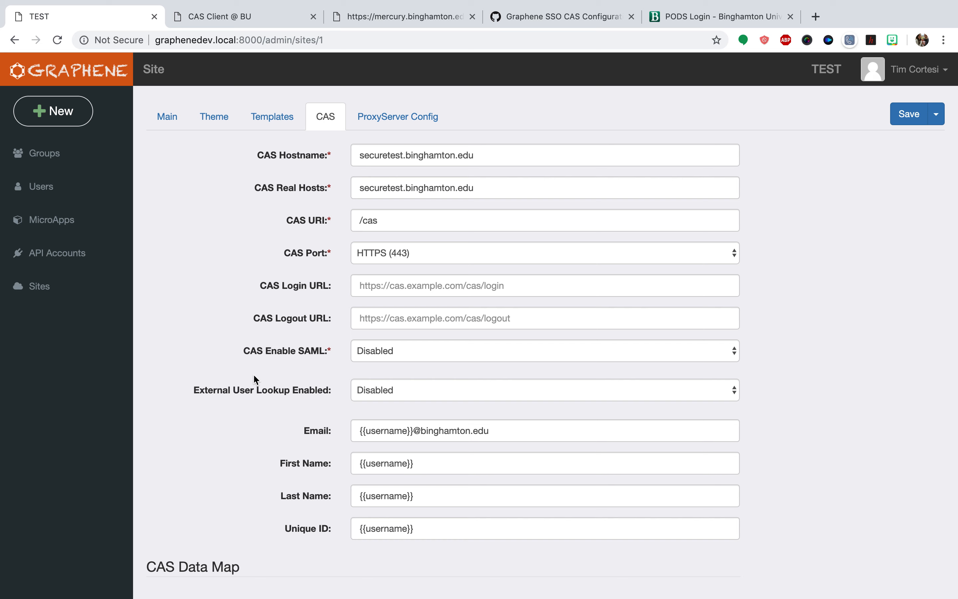
left_click_drag(194, 391, 328, 390)
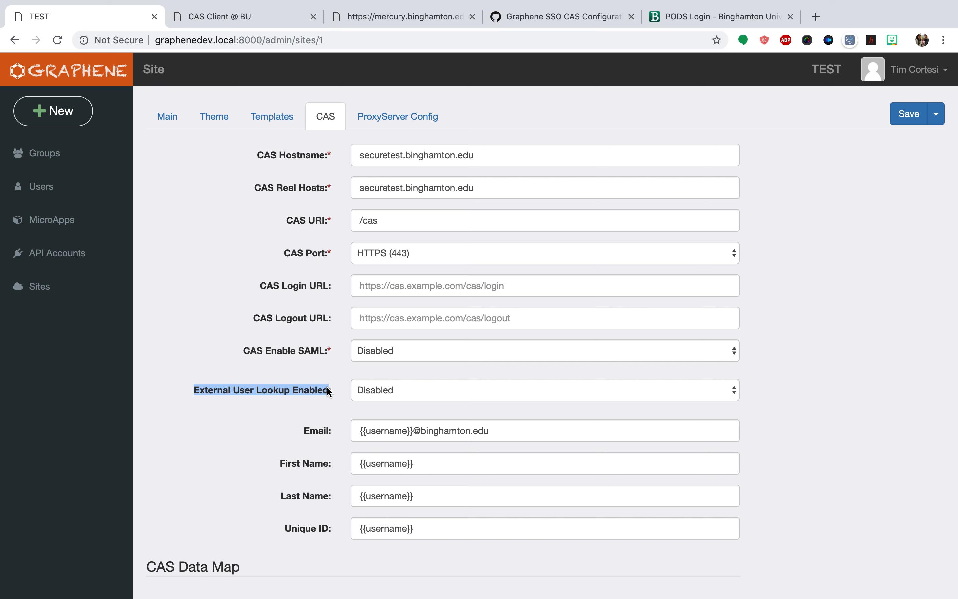
left_click(404, 353)
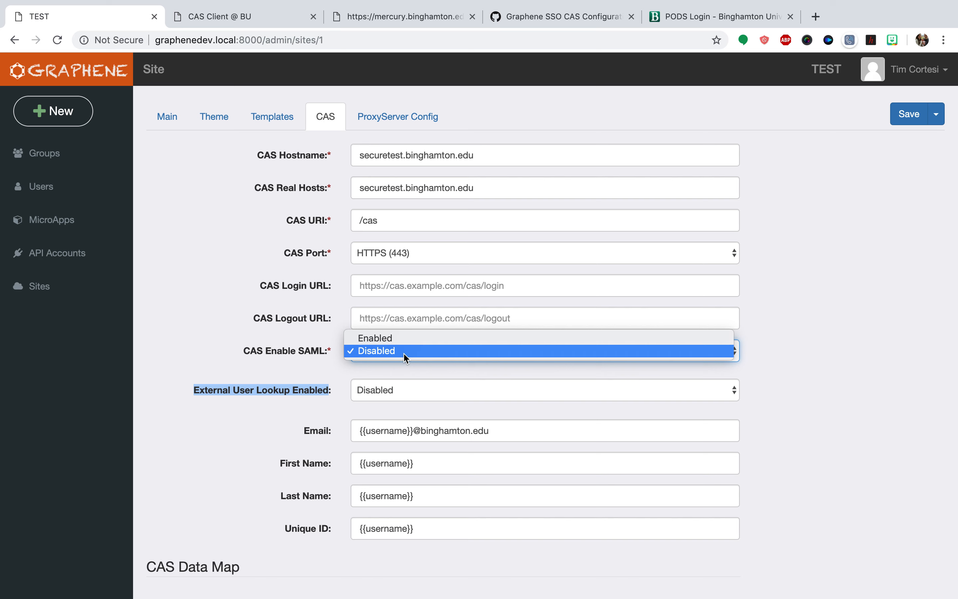
left_click(404, 351)
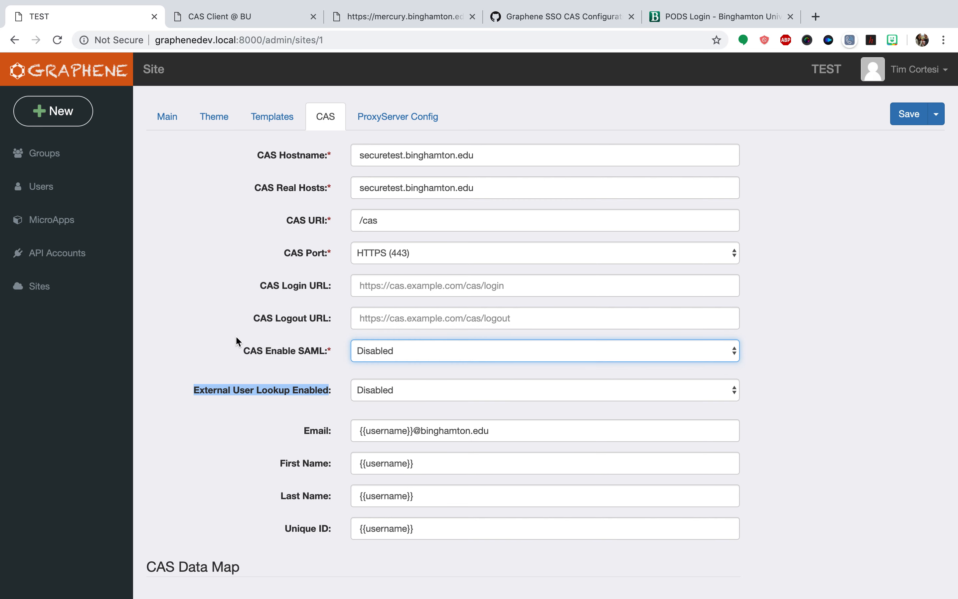
left_click(200, 353)
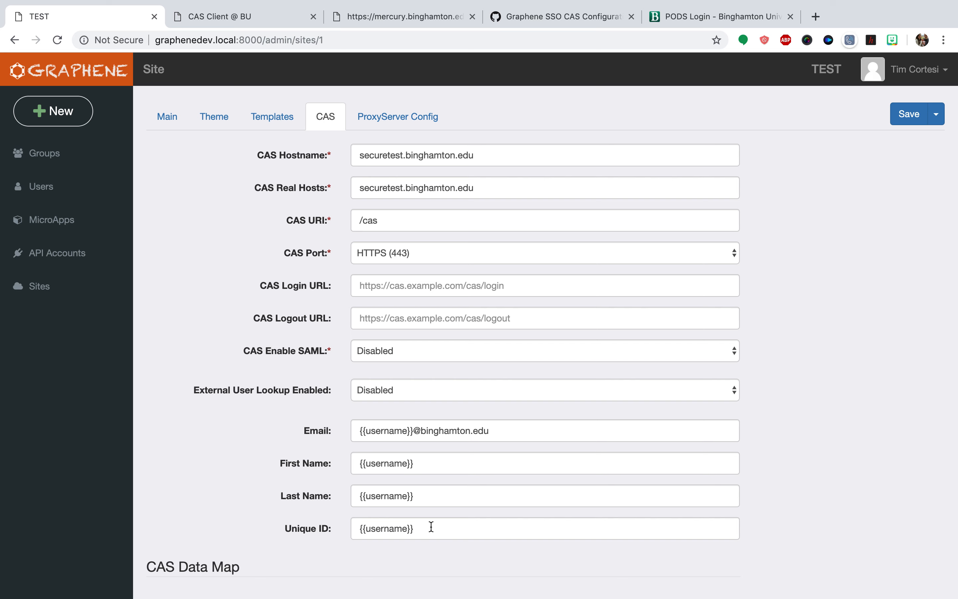
Review the username templates for Unique ID, Email, Last Name and First Name and save the site configuration
left_click_drag(430, 527, 352, 528)
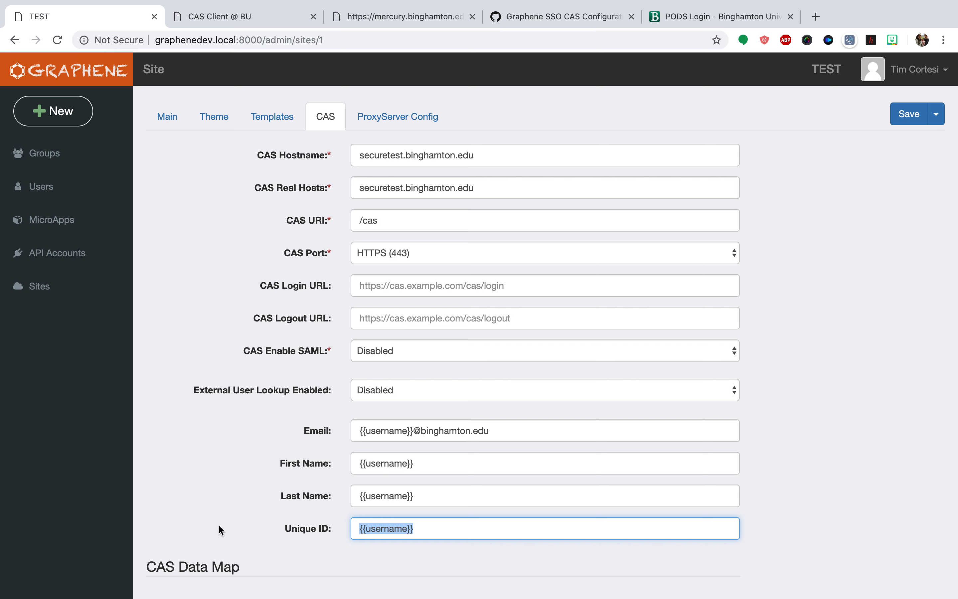
left_click(439, 530)
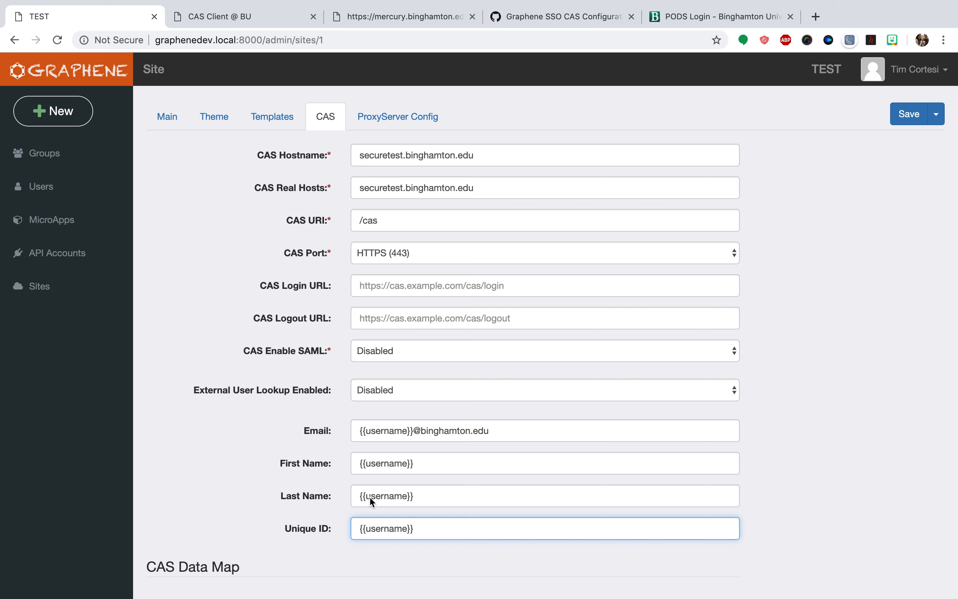
left_click(482, 431)
left_click_drag(481, 431, 339, 429)
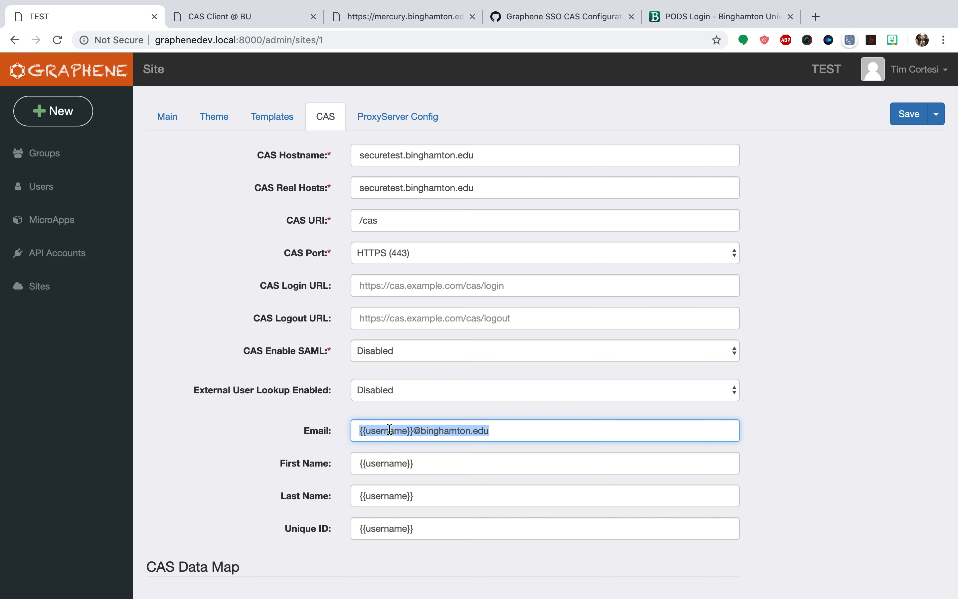
left_click(413, 431)
left_click_drag(413, 431, 343, 426)
left_click(281, 432)
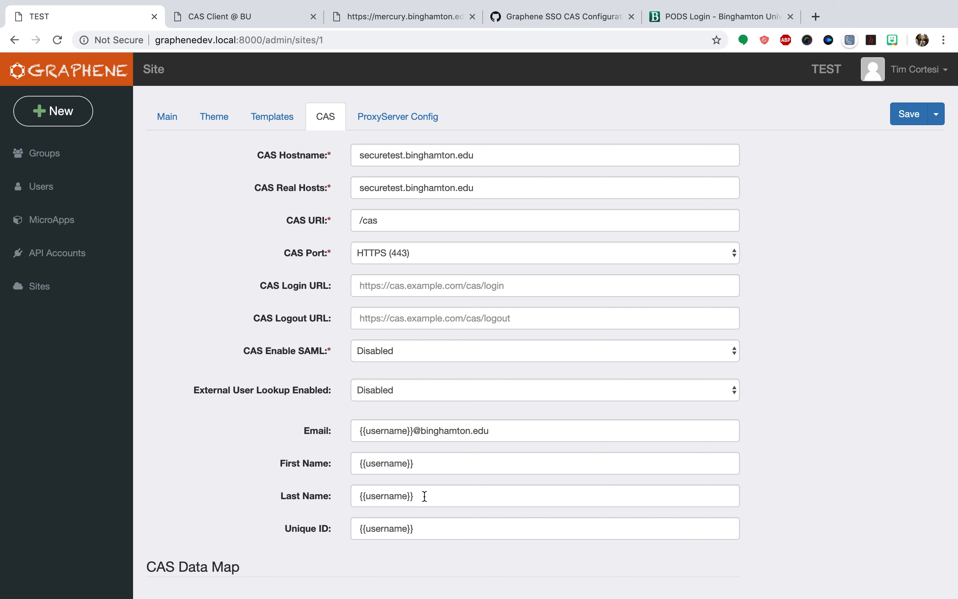
left_click_drag(419, 497, 355, 496)
left_click_drag(442, 470, 337, 456)
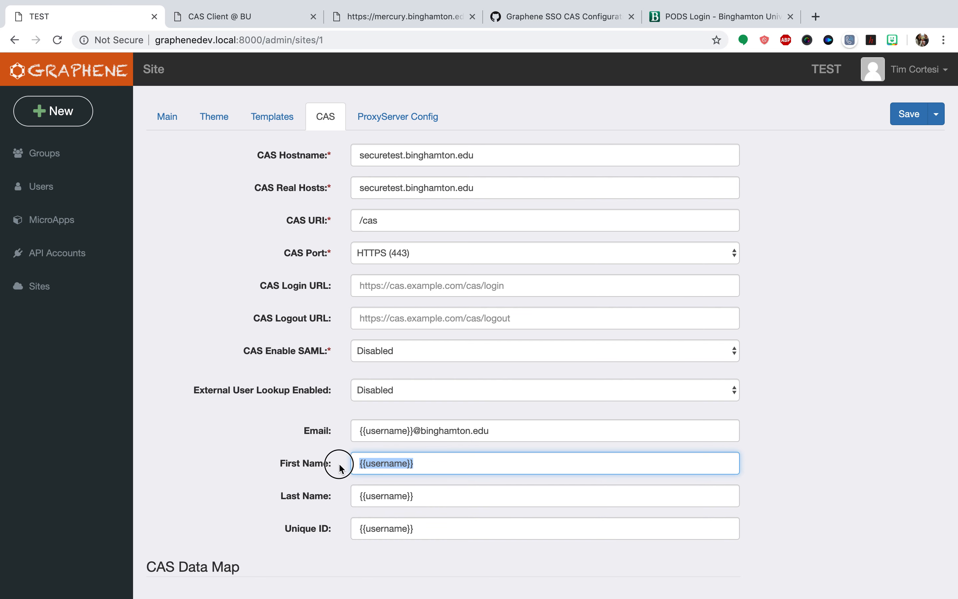
left_click(288, 455)
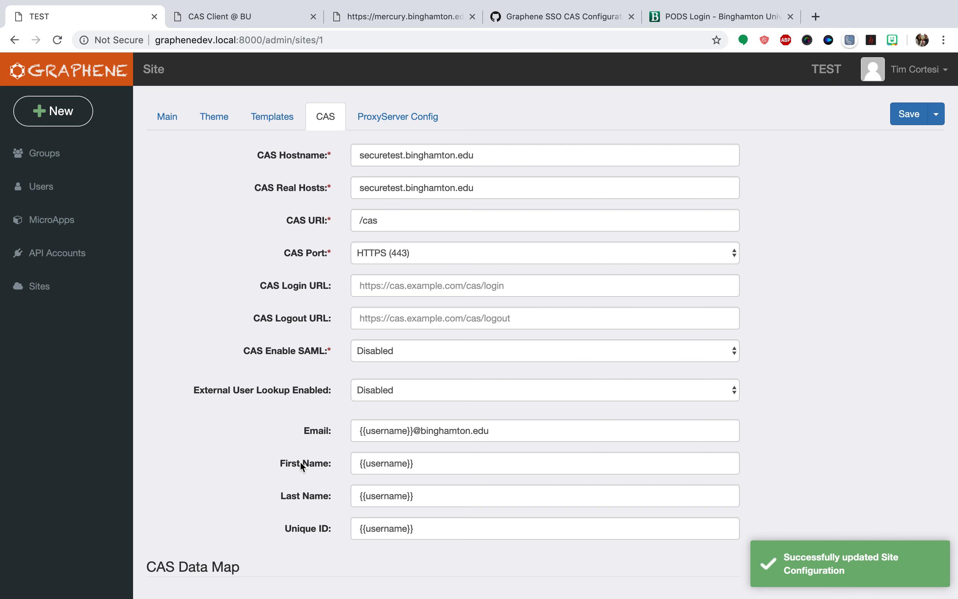
Switch to the incognito window, reload the PODS Login page and log in with the account username and password
key("ctrl+Right")
left_click(715, 336)
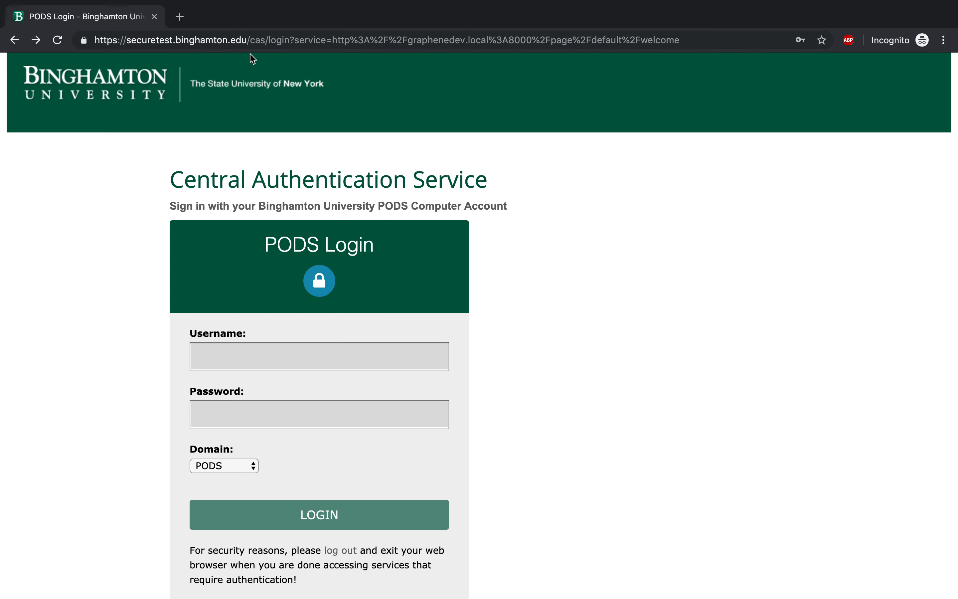
key("super+r")
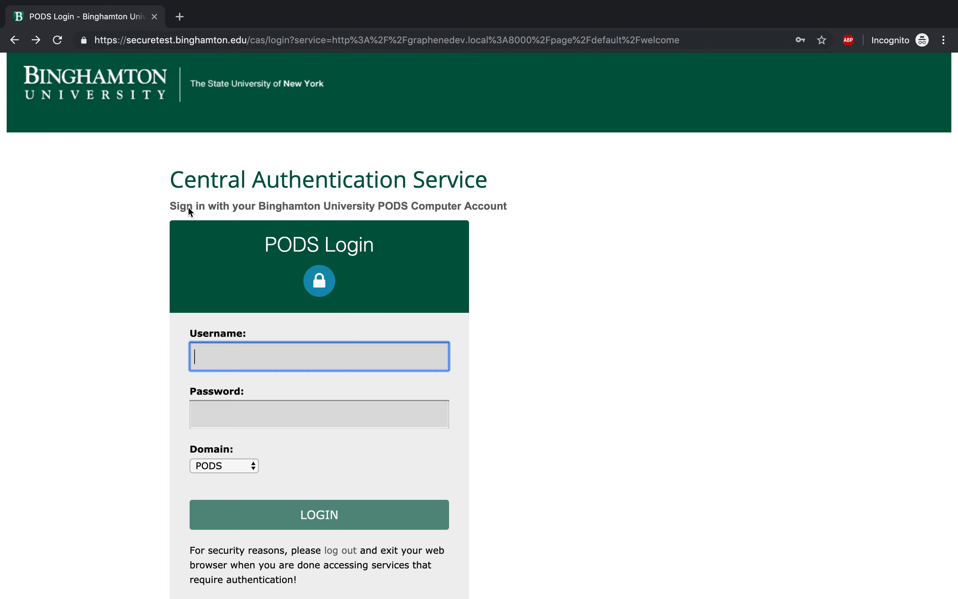
type("************")
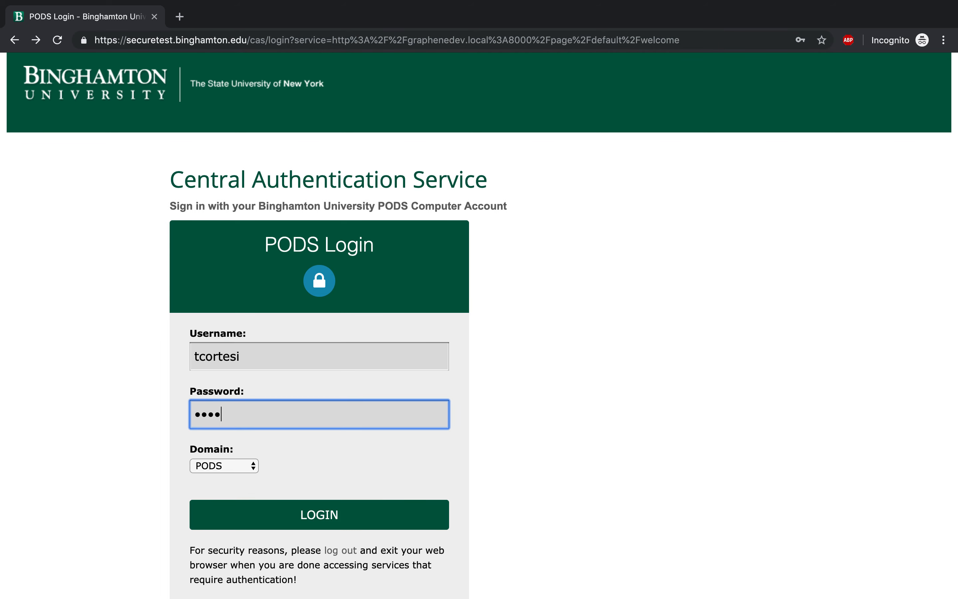
key("Return")
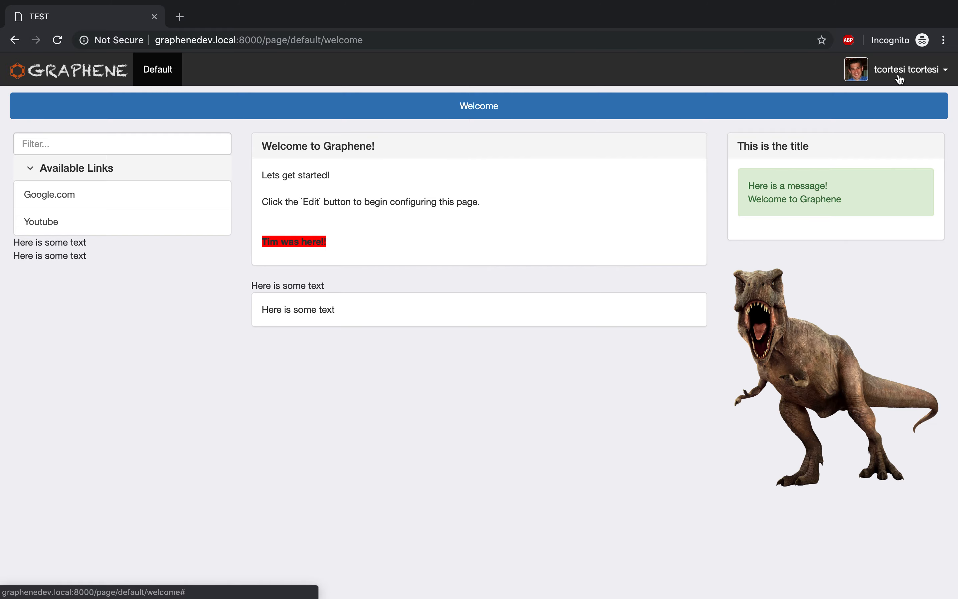
Switch to the graphene database, refresh the users table and examine the record with id 25
key("ctrl+Left")
key("ctrl+Left")
key("super+r")
left_click(211, 148)
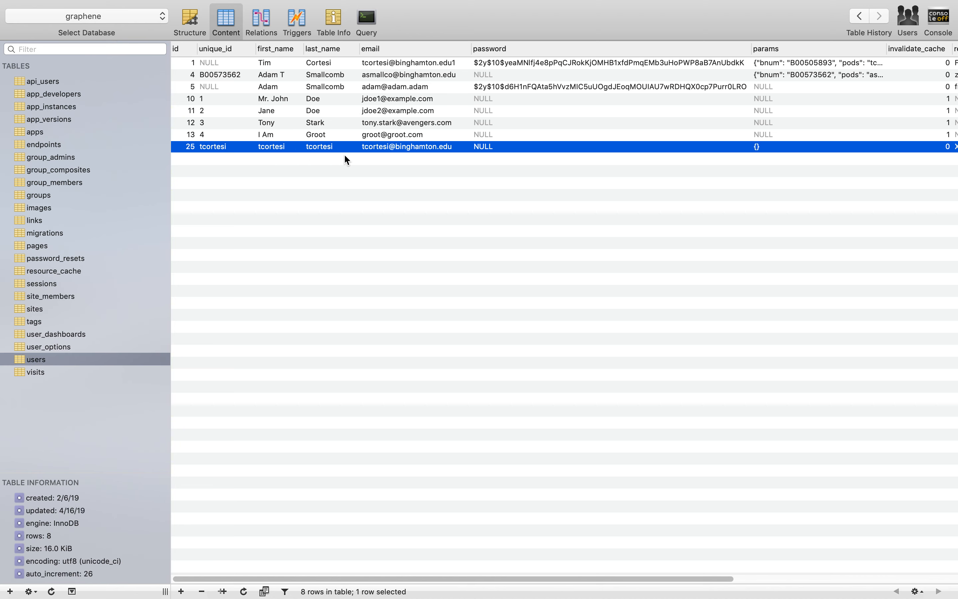
double_click(396, 148)
left_click(431, 221)
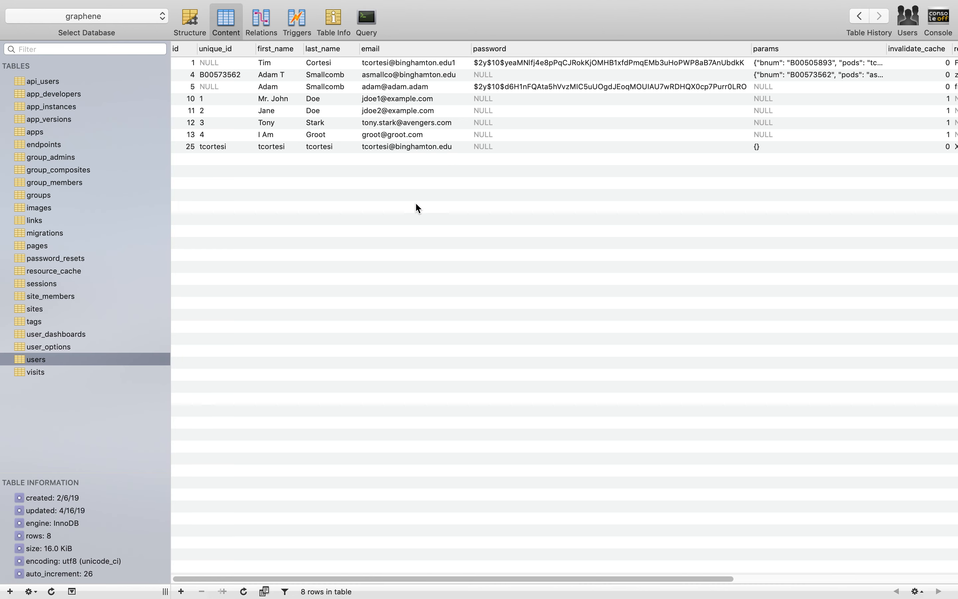
left_click(273, 150)
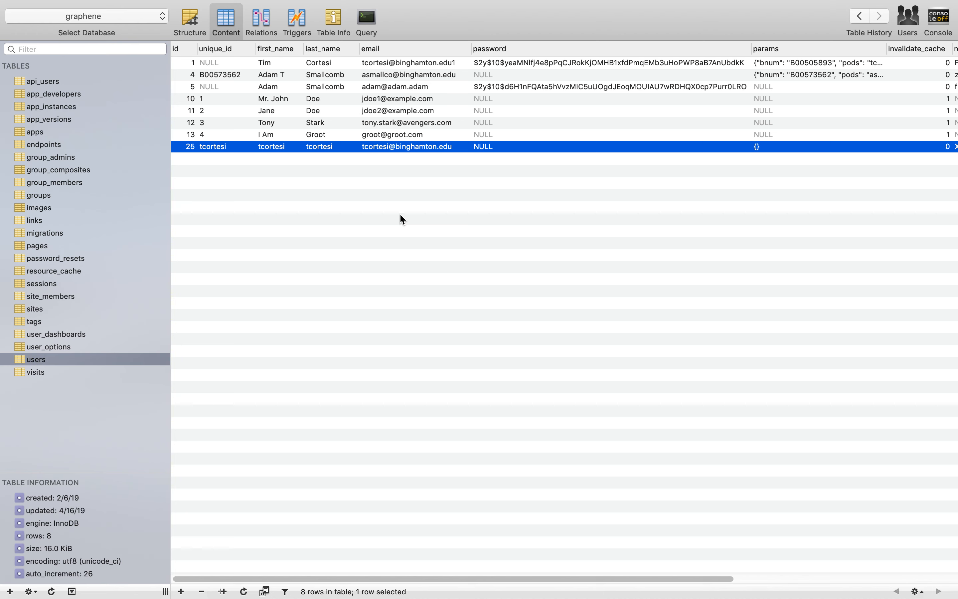
Return to the site's CAS settings in the browser and examine the External User Lookup Enabled options
key("ctrl+Right")
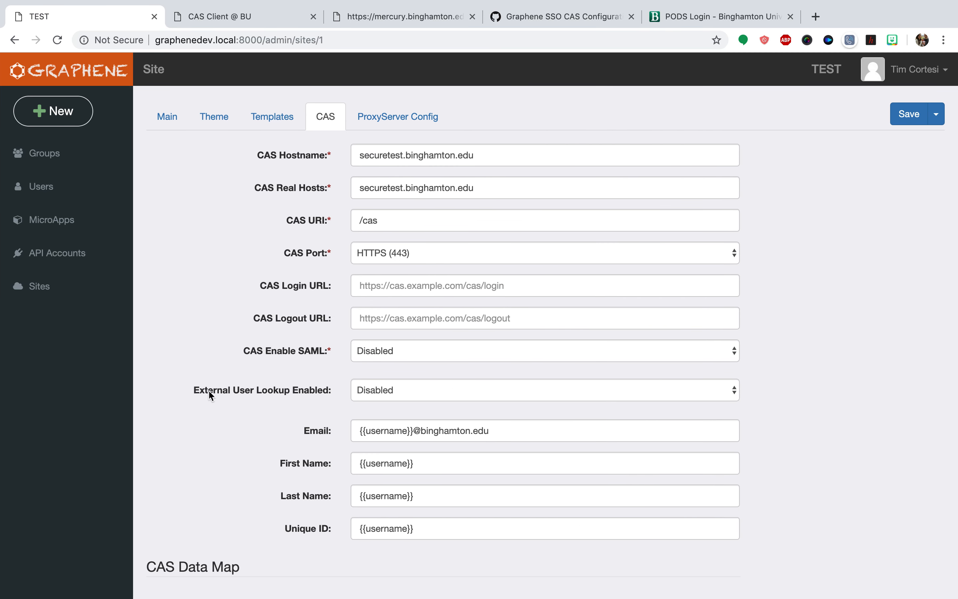
left_click_drag(194, 390, 325, 392)
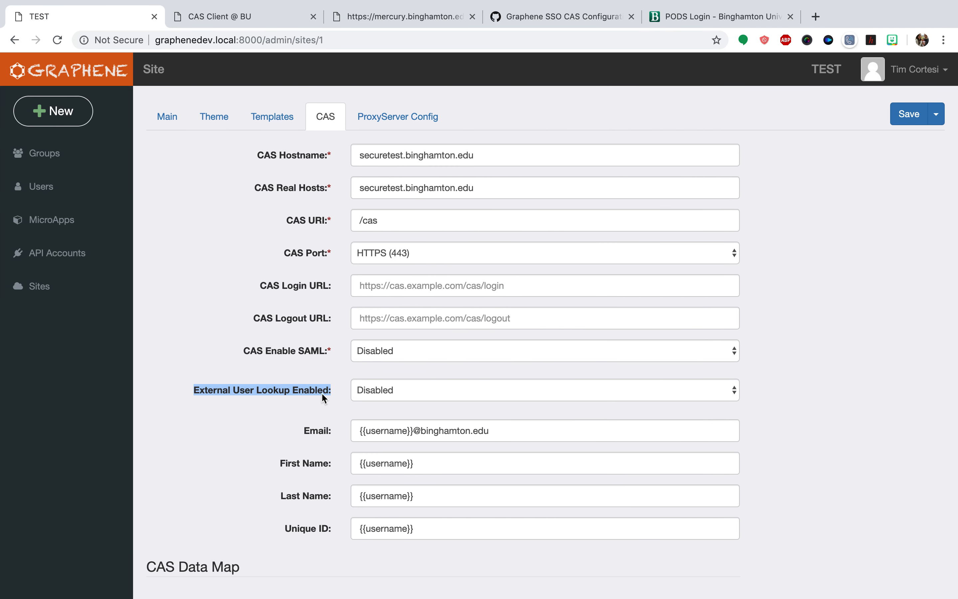
left_click(339, 395)
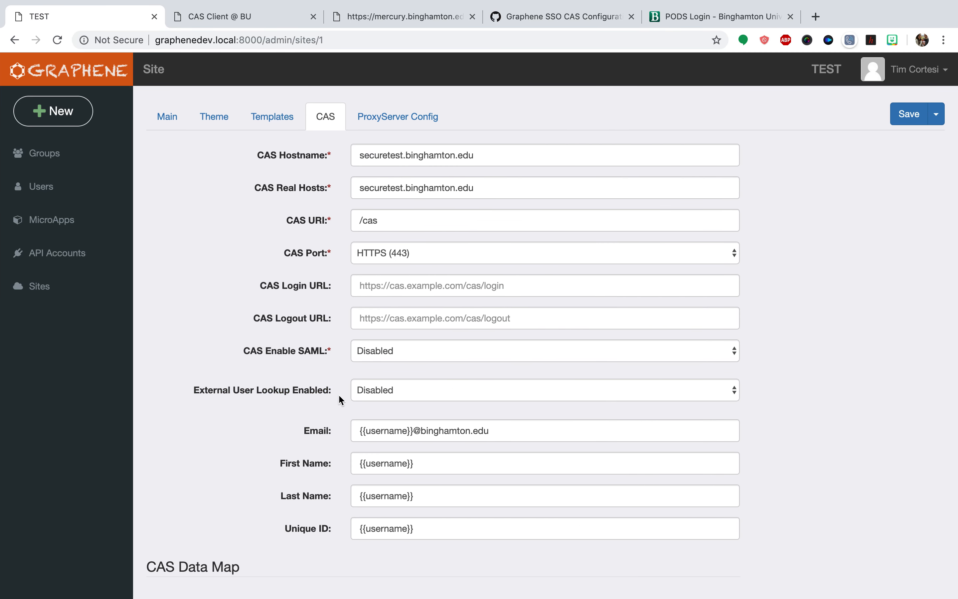
left_click(387, 397)
left_click(277, 395)
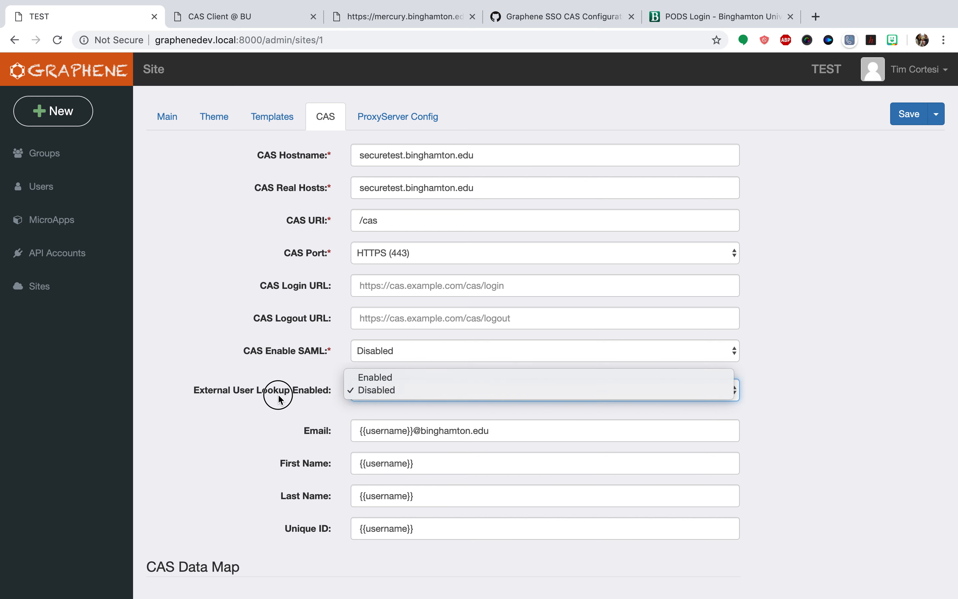
Open the mercury.binghamton.edu person lookup and request the record by passing the account username in a ?username= query parameter
left_click(350, 23)
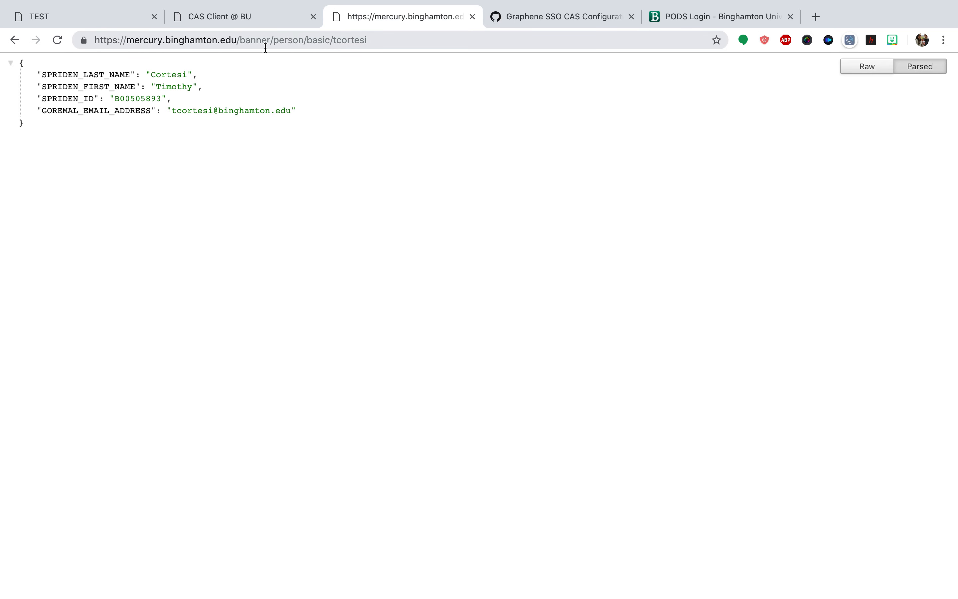
double_click(352, 40)
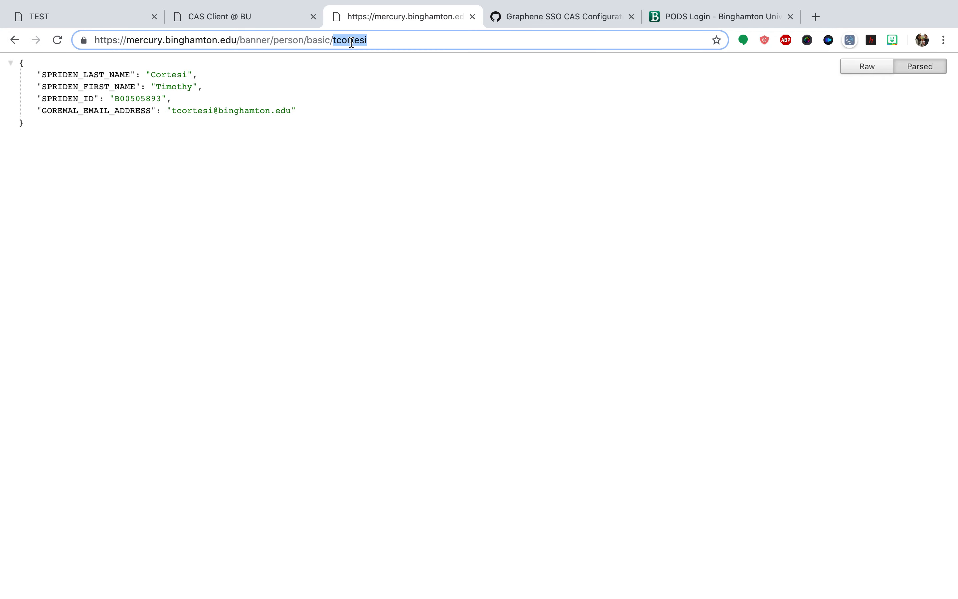
key("BackSpace")
key("Return")
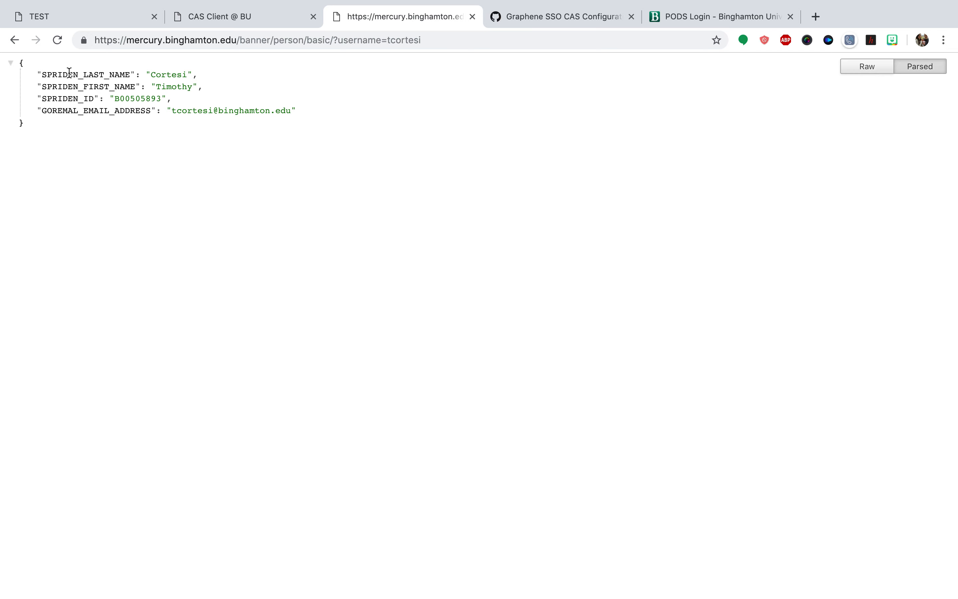
Examine the returned ID and email fields and the lookup's base URL, and go back to the site's CAS settings
left_click_drag(202, 87, 161, 98)
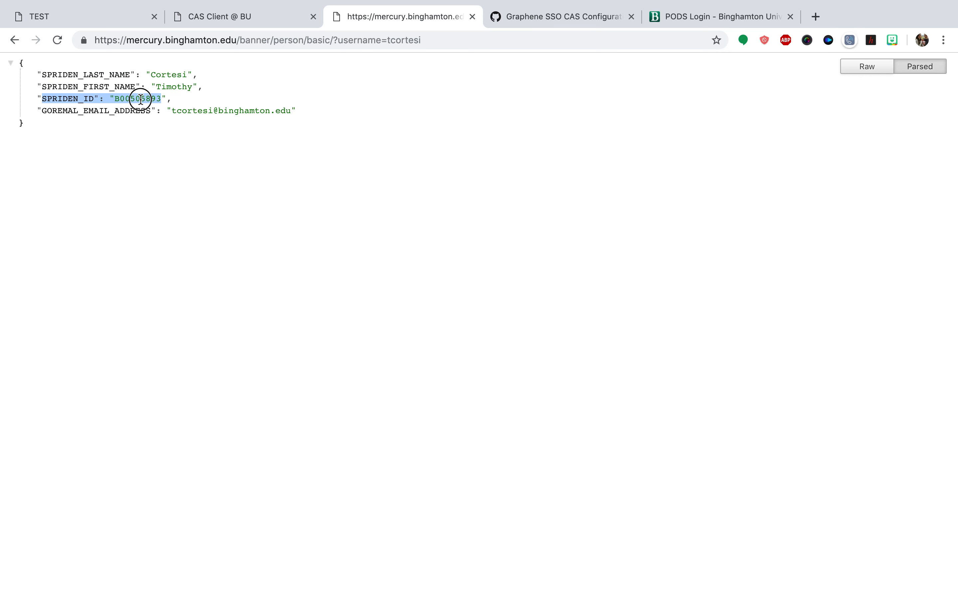
left_click_drag(42, 111, 303, 119)
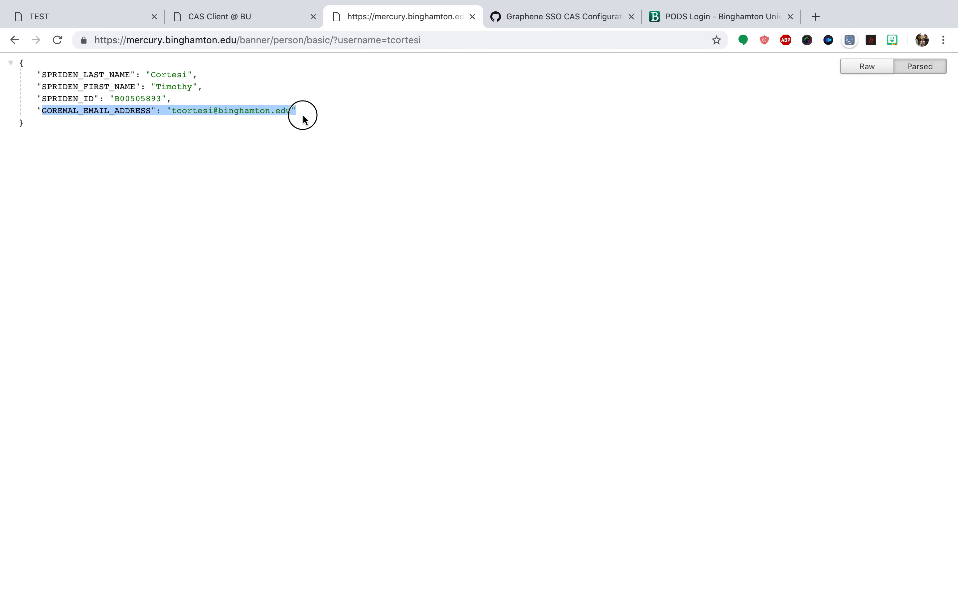
left_click(323, 208)
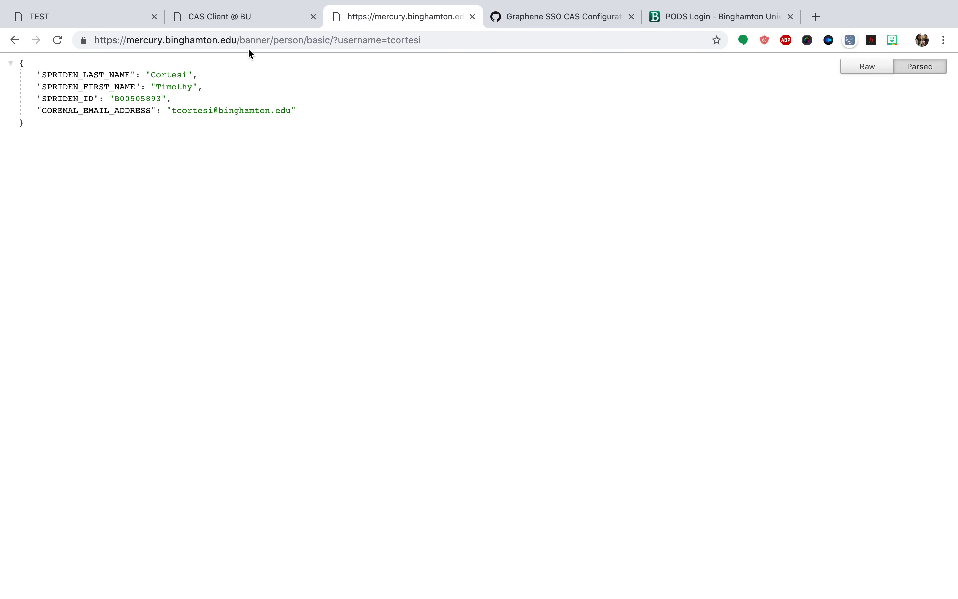
left_click(334, 40)
left_click_drag(334, 39, 71, 38)
key("super+c")
left_click(124, 15)
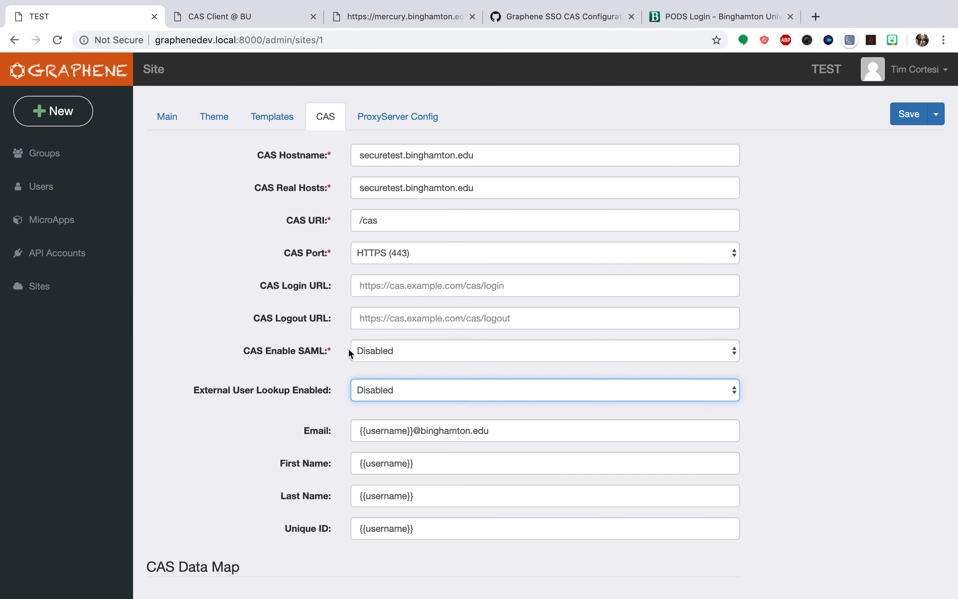
left_click(378, 390)
left_click(382, 378)
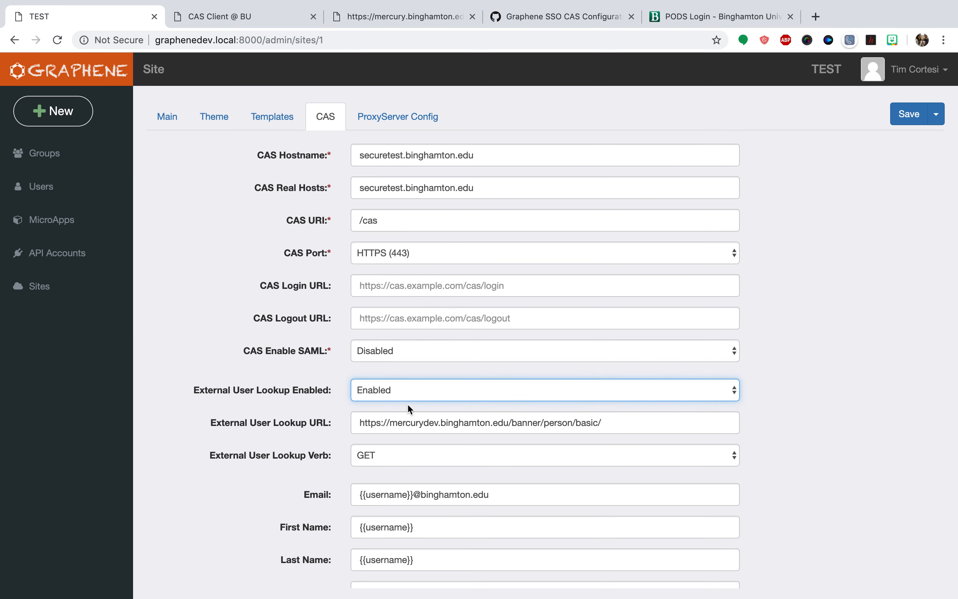
left_click(420, 424)
key("super+a")
key("super+v")
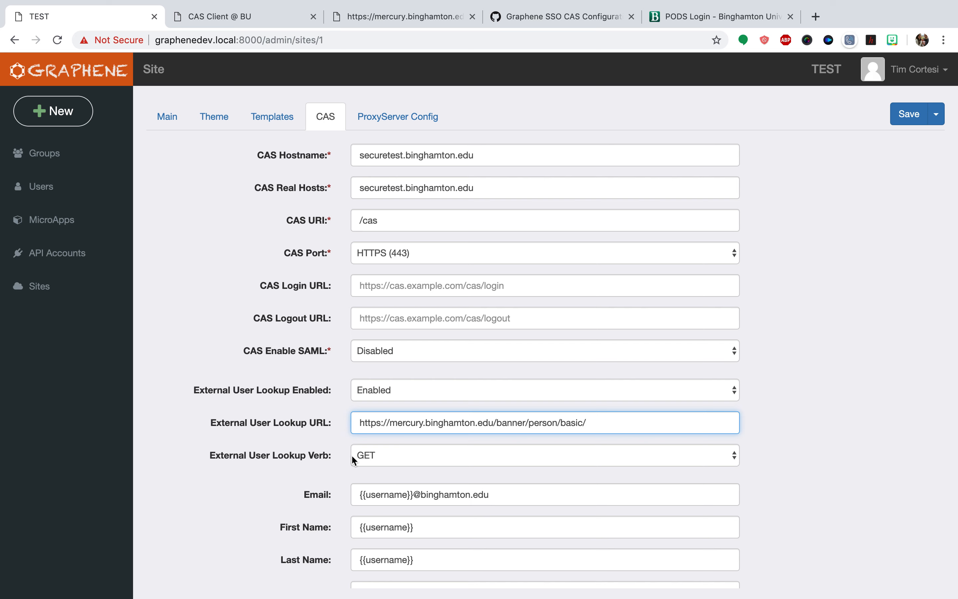
left_click(360, 457)
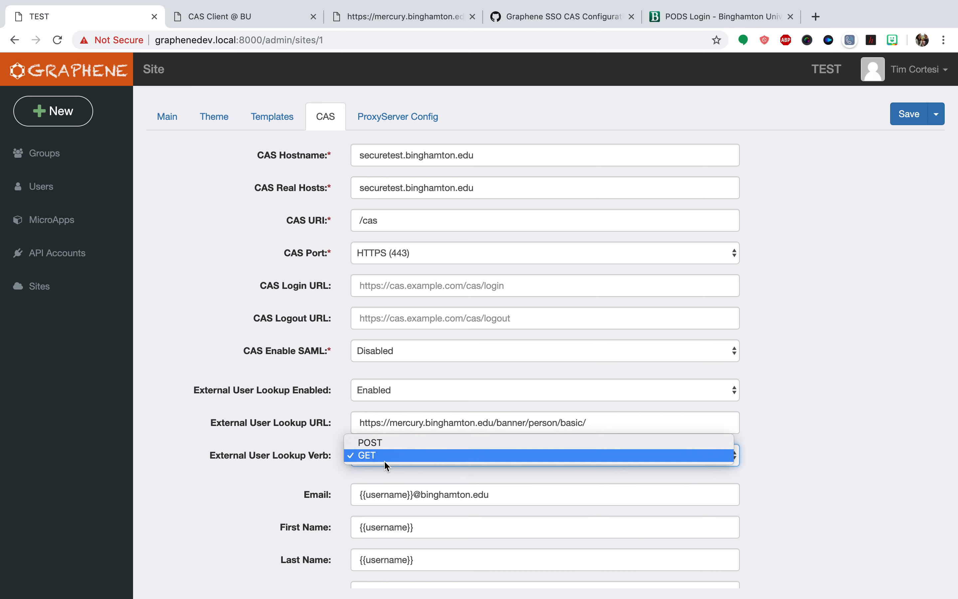
left_click(385, 461)
left_click(398, 428)
triple_click(397, 428)
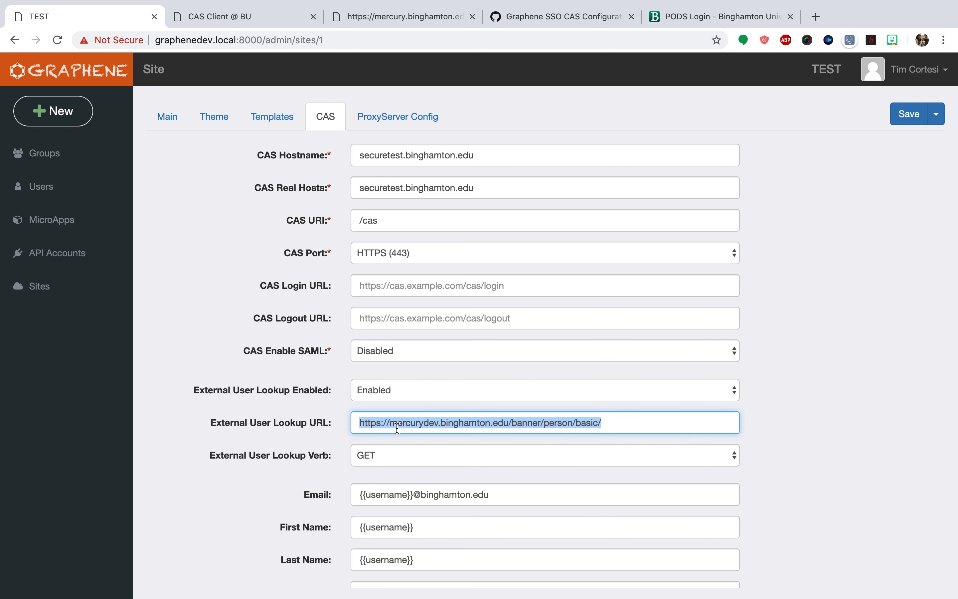
left_click(428, 423)
type("dev")
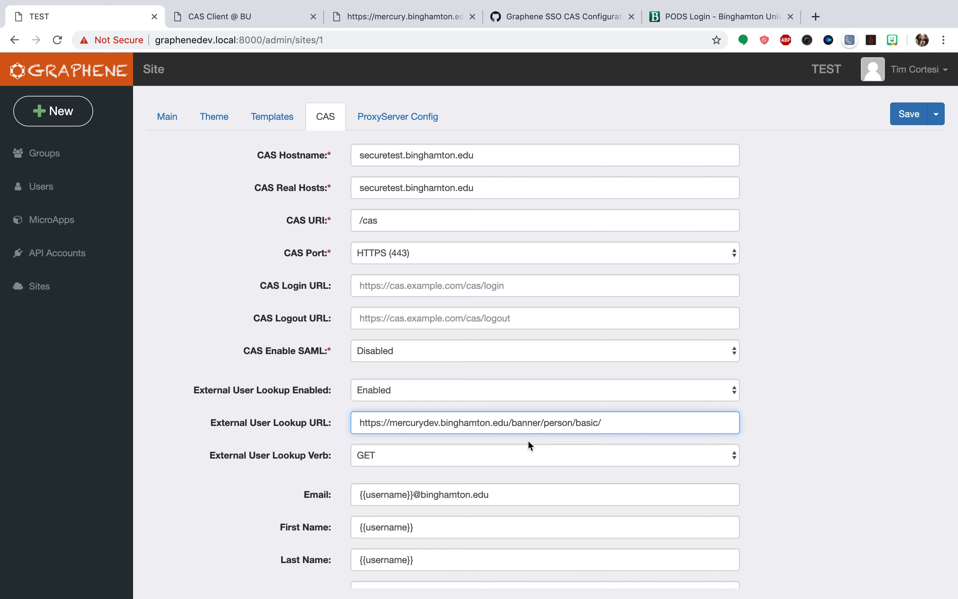
Compare the {{username}} attribute templates with the JSON fields the mercury person lookup returns for the username query
scroll(279, 465, "down", 3)
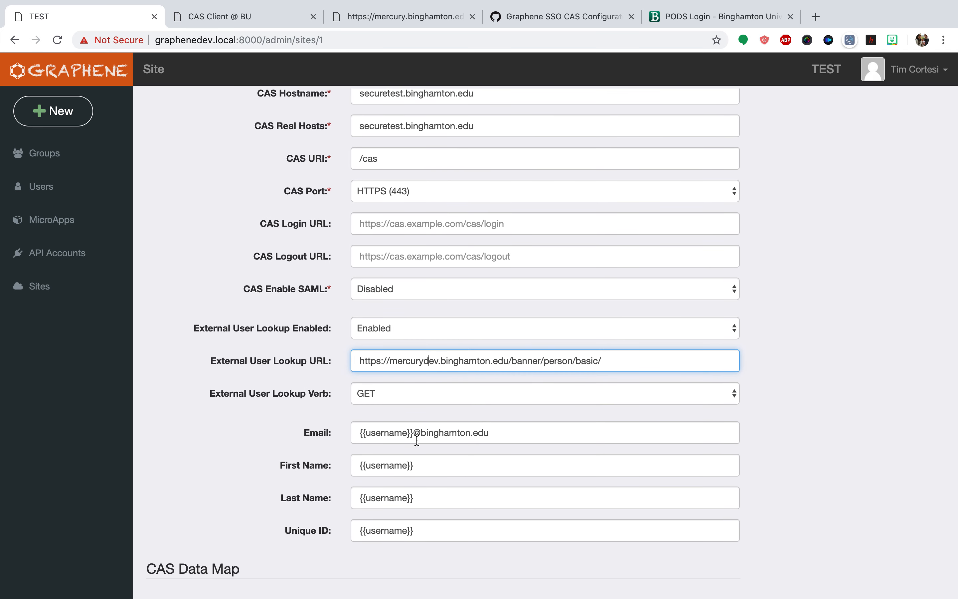
left_click(327, 466)
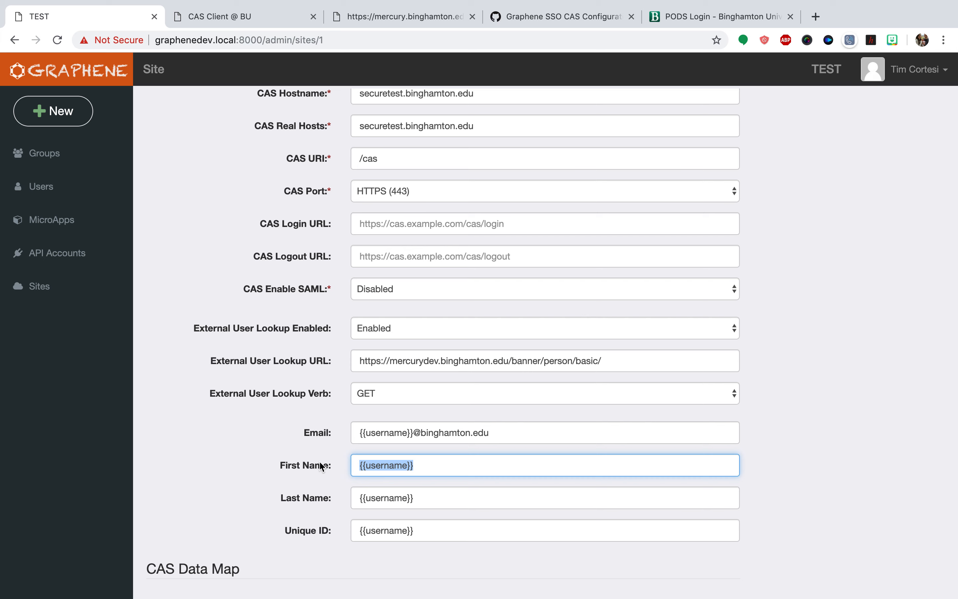
double_click(386, 464)
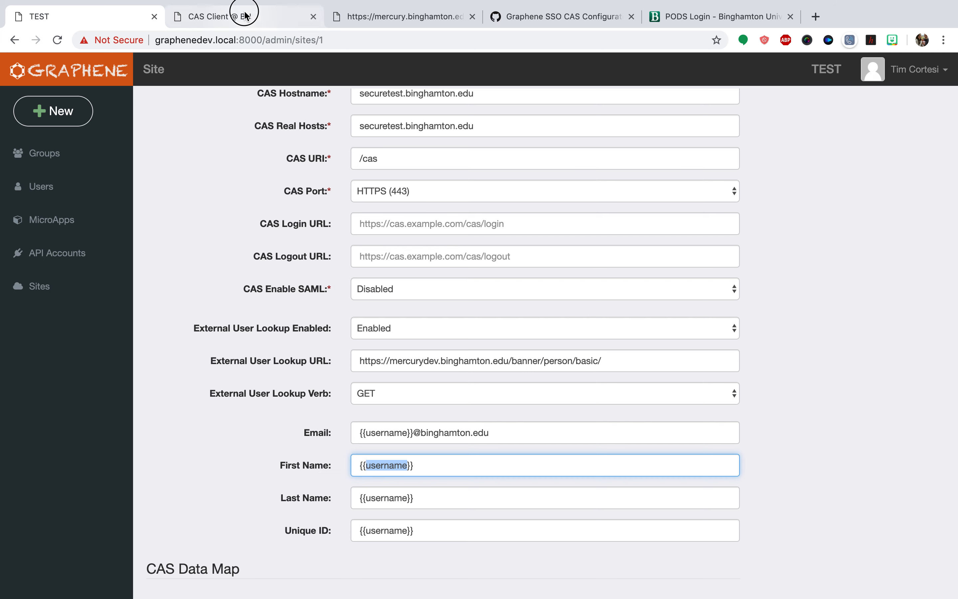
left_click(254, 18)
left_click(368, 19)
left_click(394, 42)
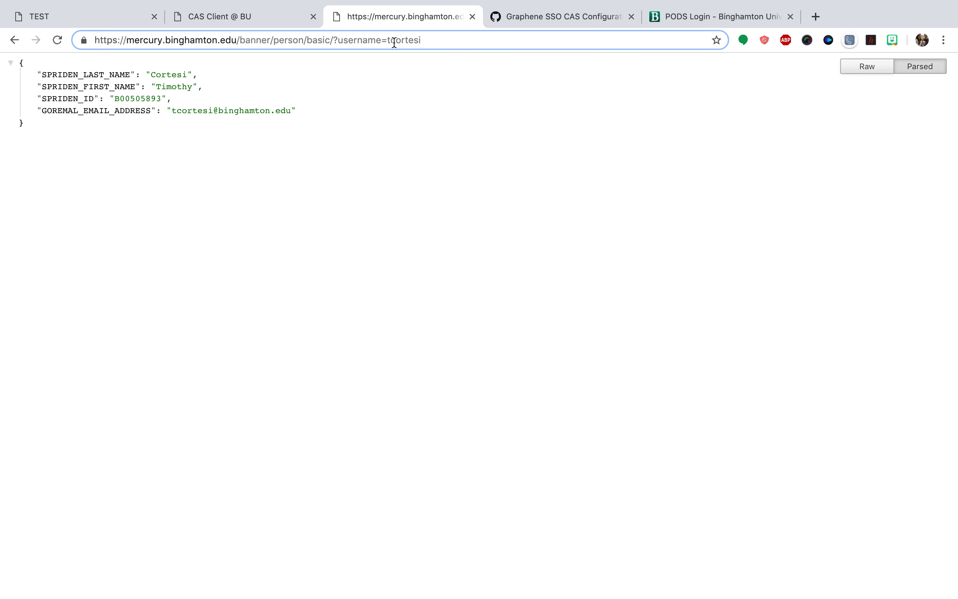
key("Return")
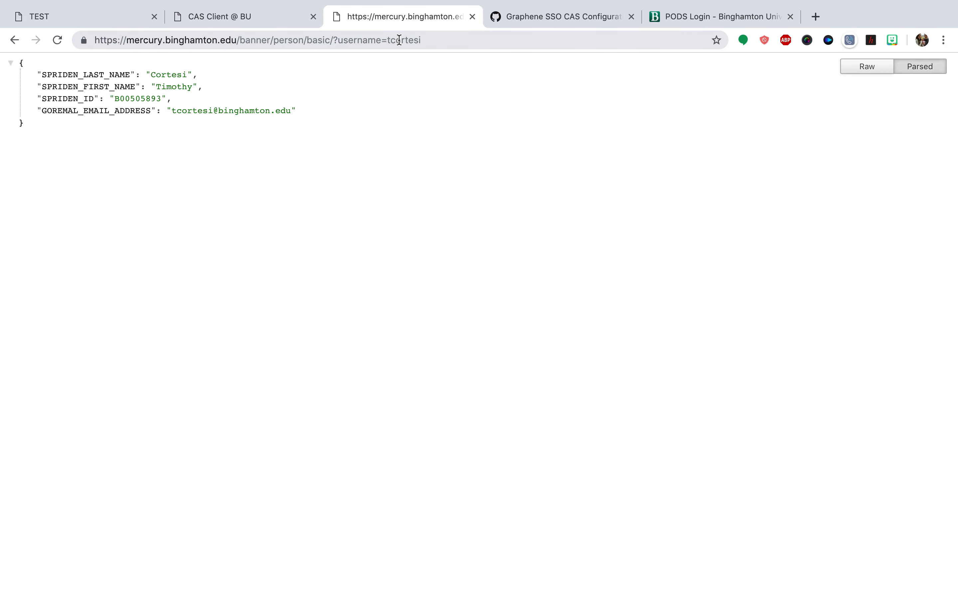
left_click_drag(206, 173, 40, 21)
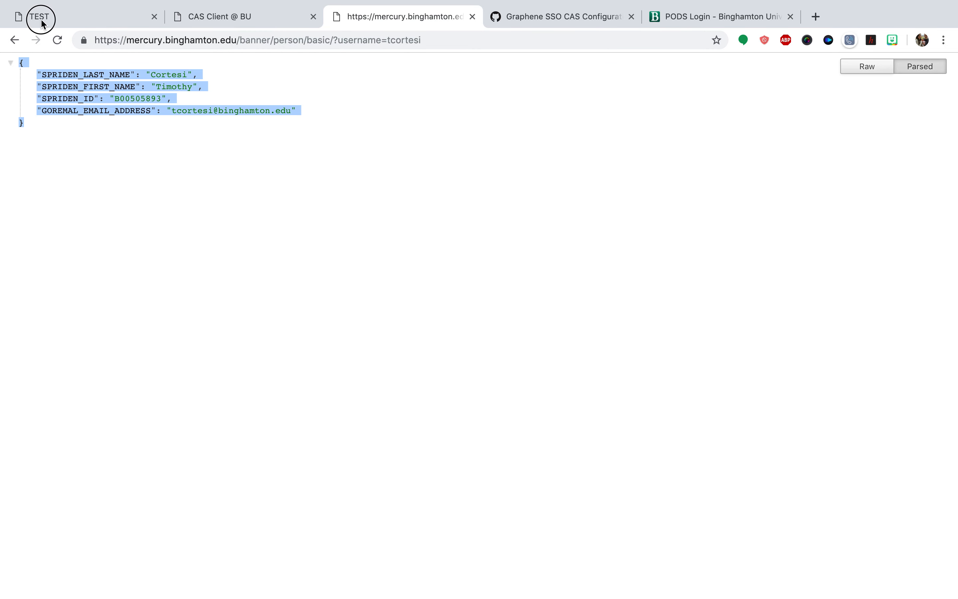
left_click(147, 233)
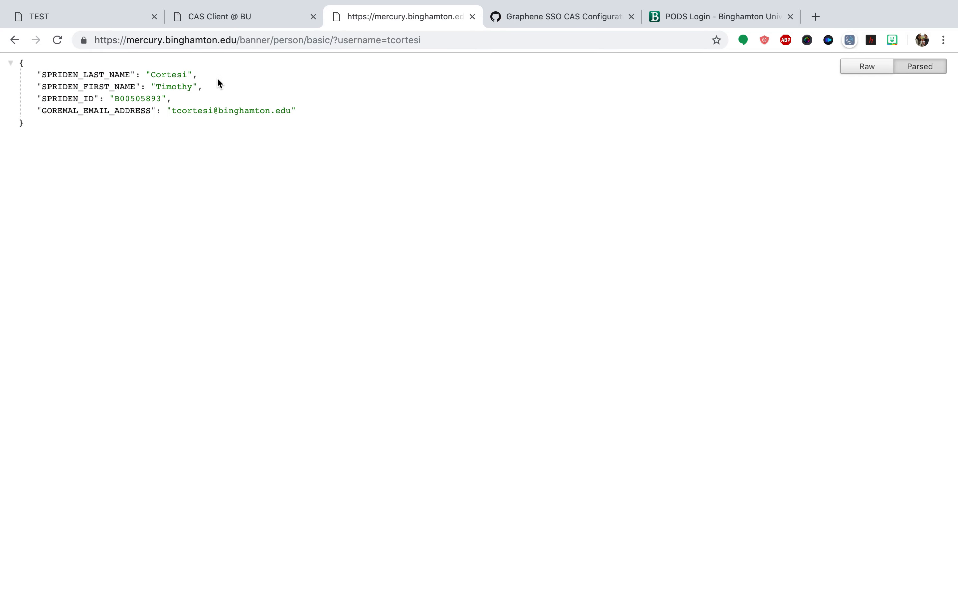
left_click(125, 20)
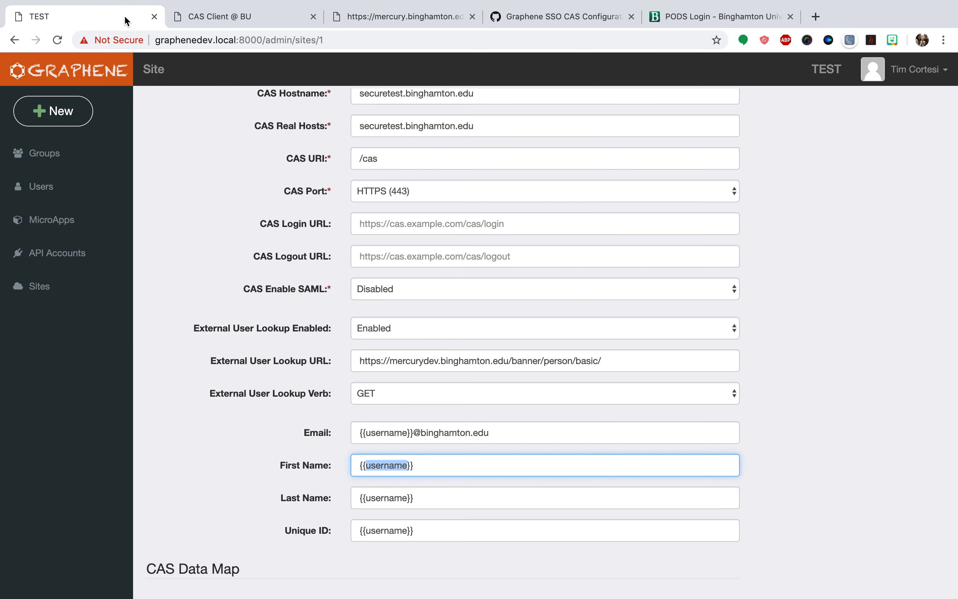
left_click(427, 464)
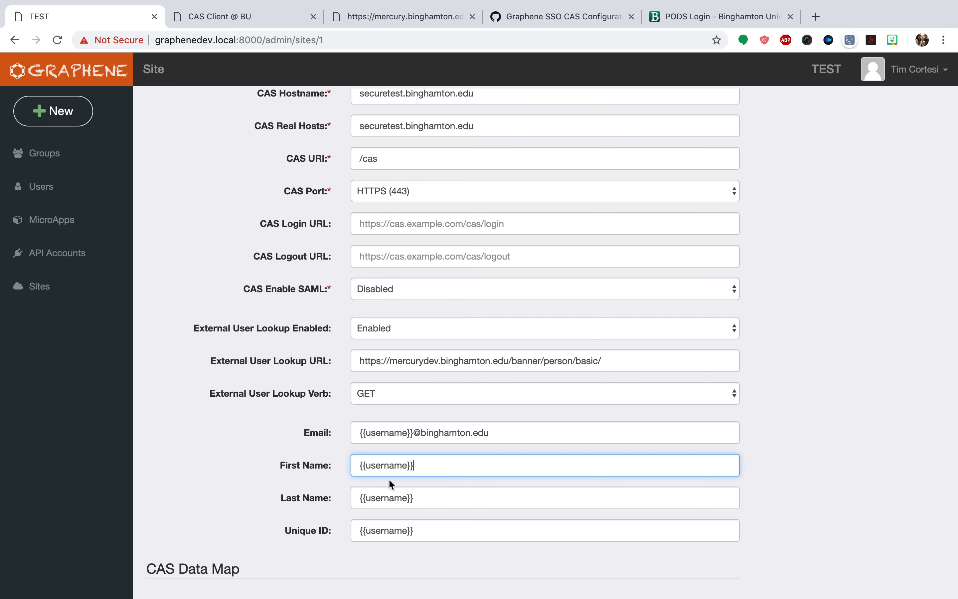
Copy the email field name from the lookup response and set the Email template to {{GOREMAL_EMAIL_ADDRESS}}
left_click(393, 18)
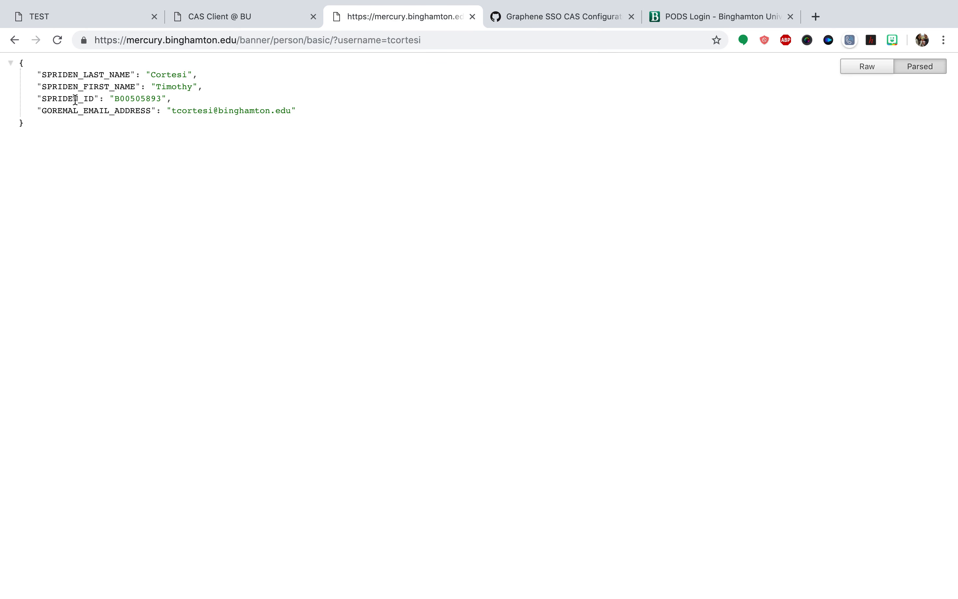
left_click(71, 109)
double_click(71, 109)
key("super+c")
left_click(73, 18)
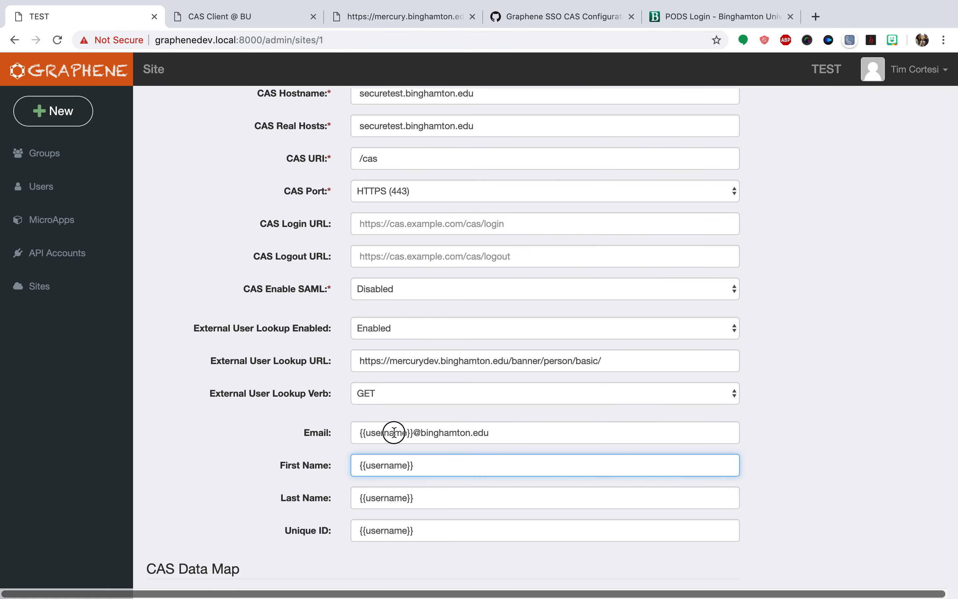
left_click_drag(394, 432, 513, 432)
key("super+v")
type("}")
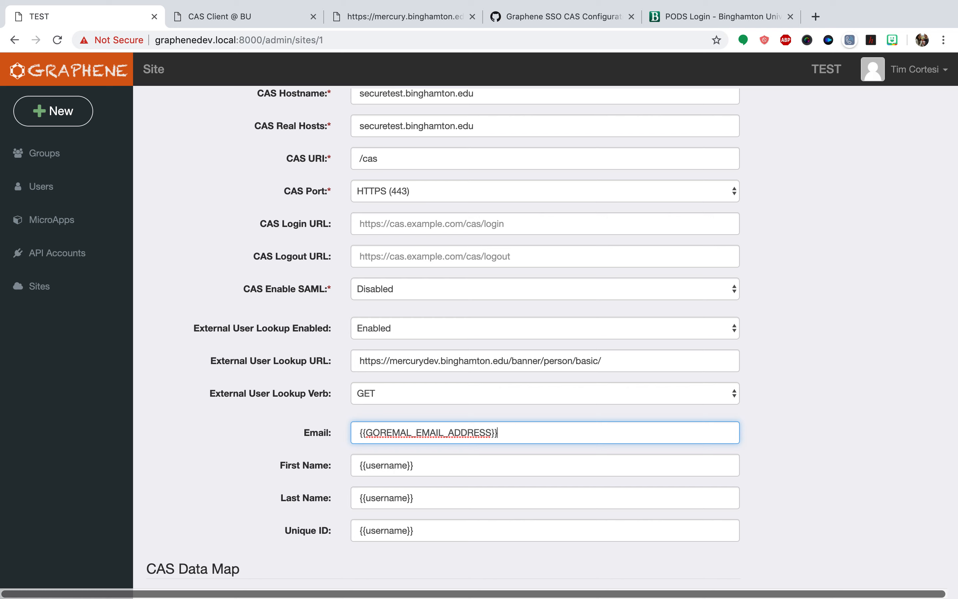
Copy the last name field from the lookup response and set the Last Name template to {{SPRIDEN_LAST_NAME}}
left_click(261, 18)
left_click(368, 17)
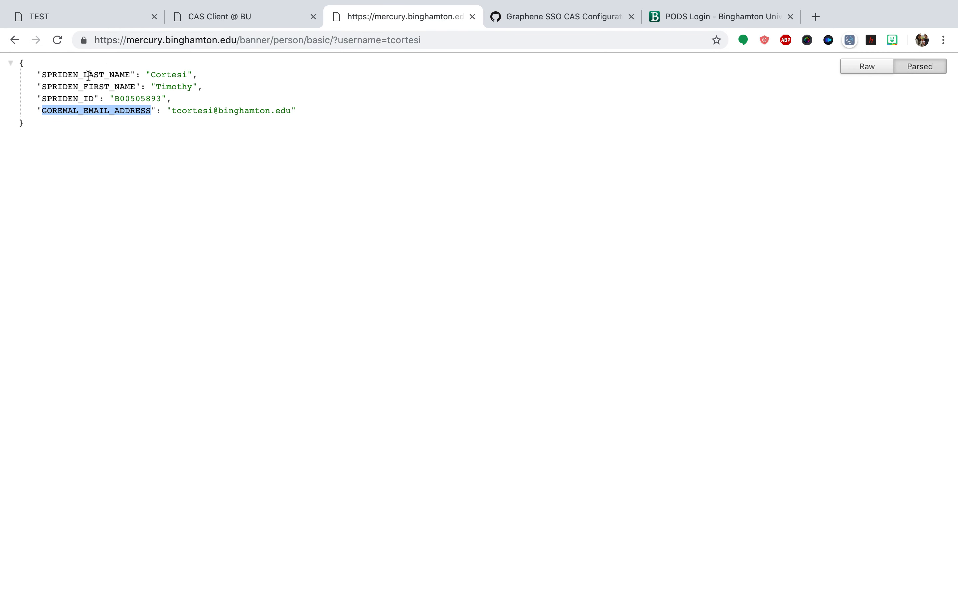
double_click(83, 74)
key("super+c")
left_click(101, 18)
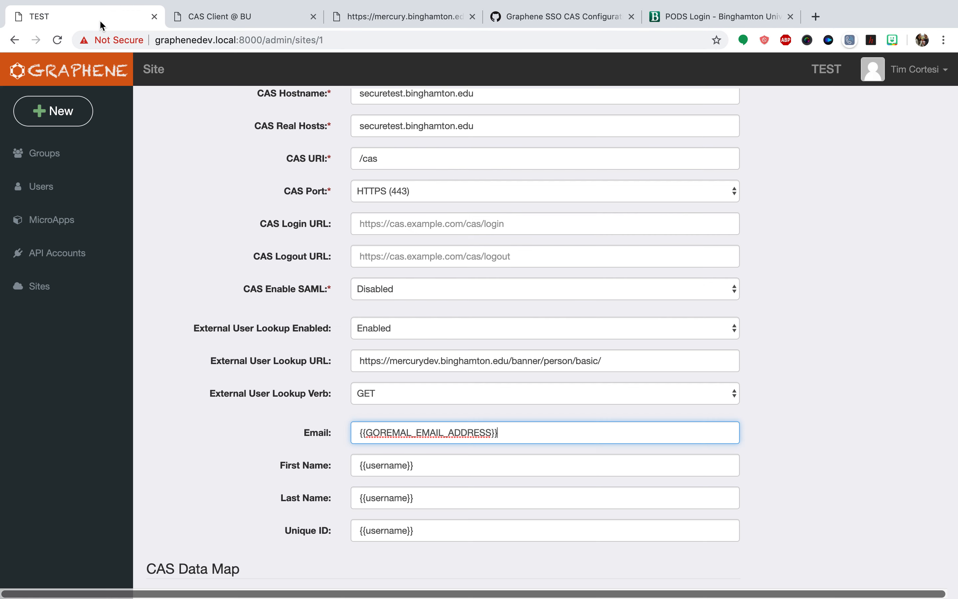
double_click(390, 498)
key("super+v")
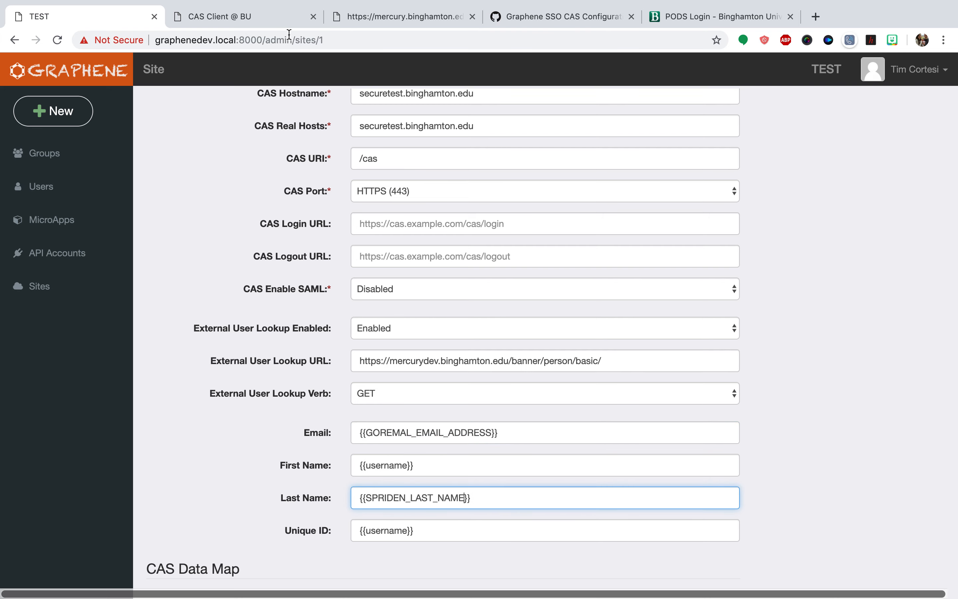
Set the First Name template to {{SPRIDEN_FIRST_NAME}} from the lookup response and save the site configuration
key("super+3")
double_click(69, 86)
key("super+c")
left_click(85, 18)
double_click(378, 465)
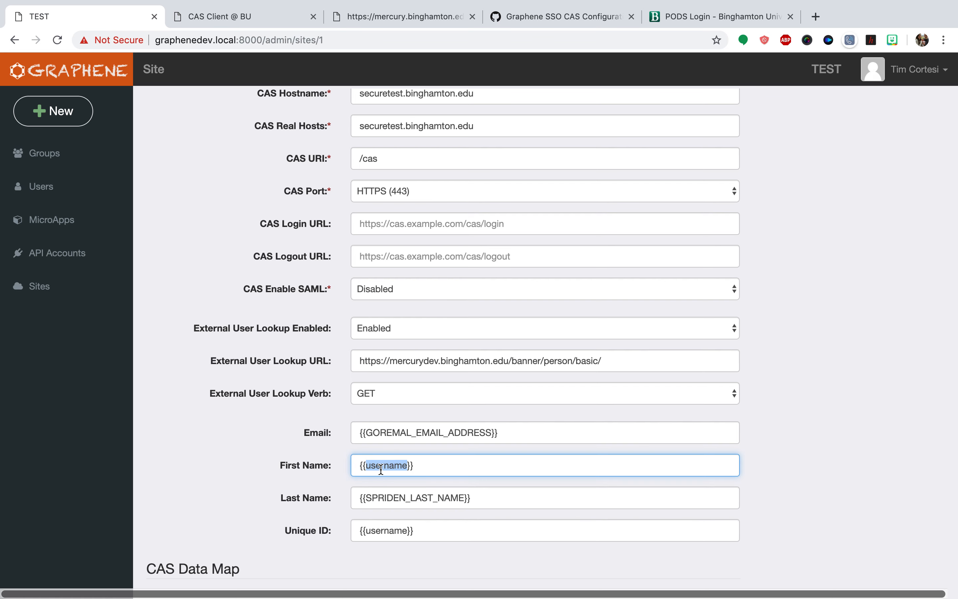
key("super+v")
left_click(234, 464)
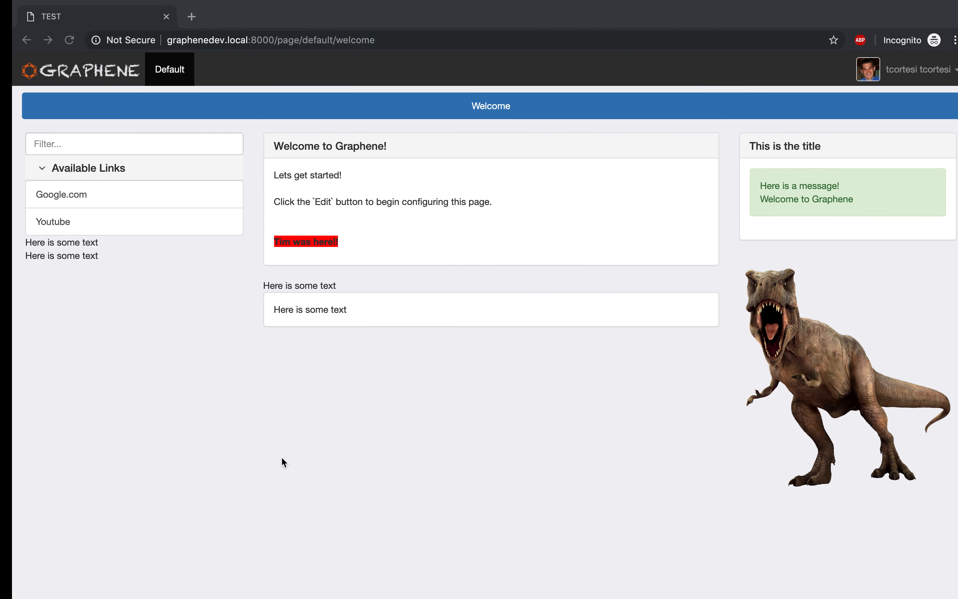
Log out of the Graphene site in the incognito window and go back to the welcome page to reach the CAS login
left_click(911, 71)
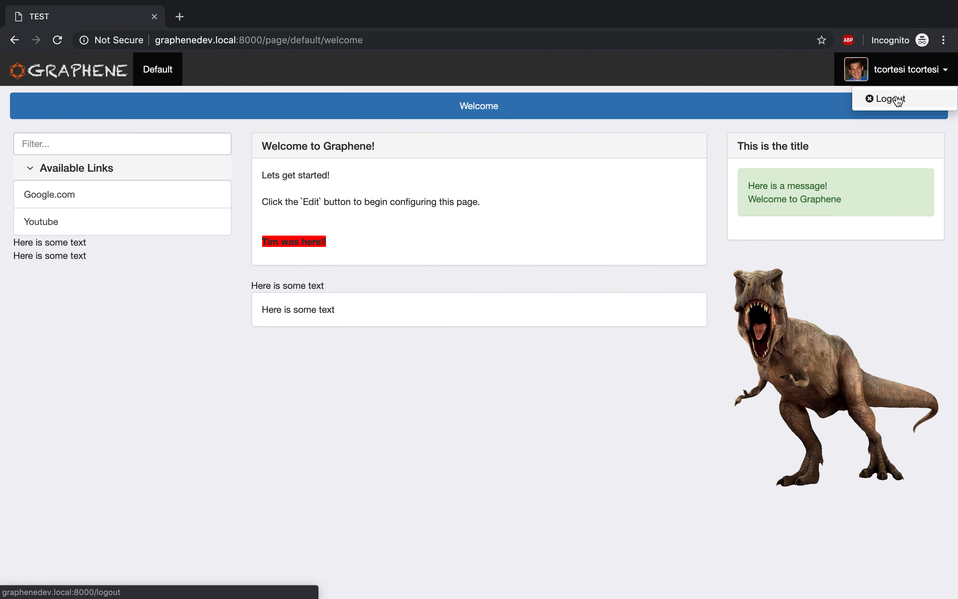
left_click(898, 100)
left_click(17, 40)
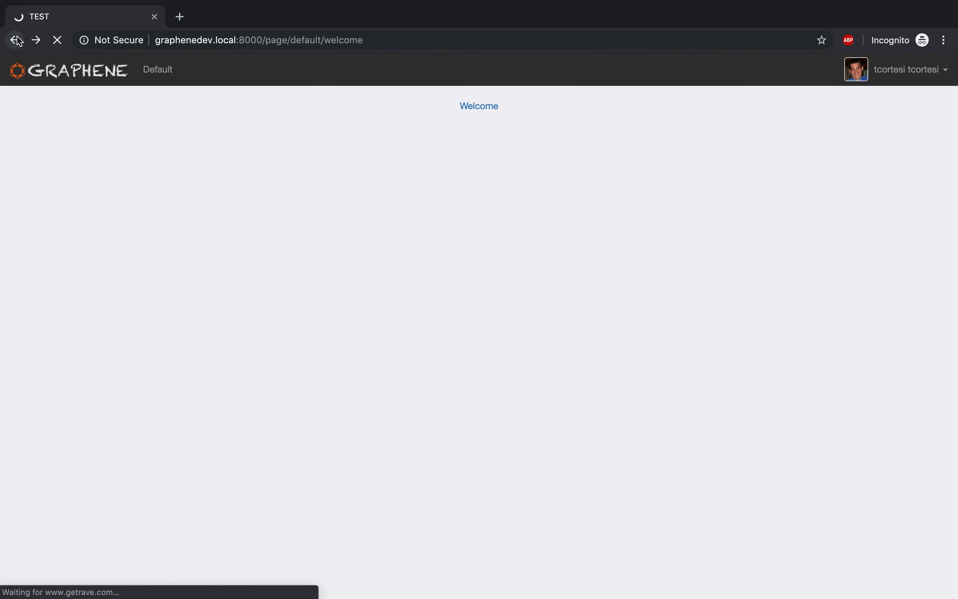
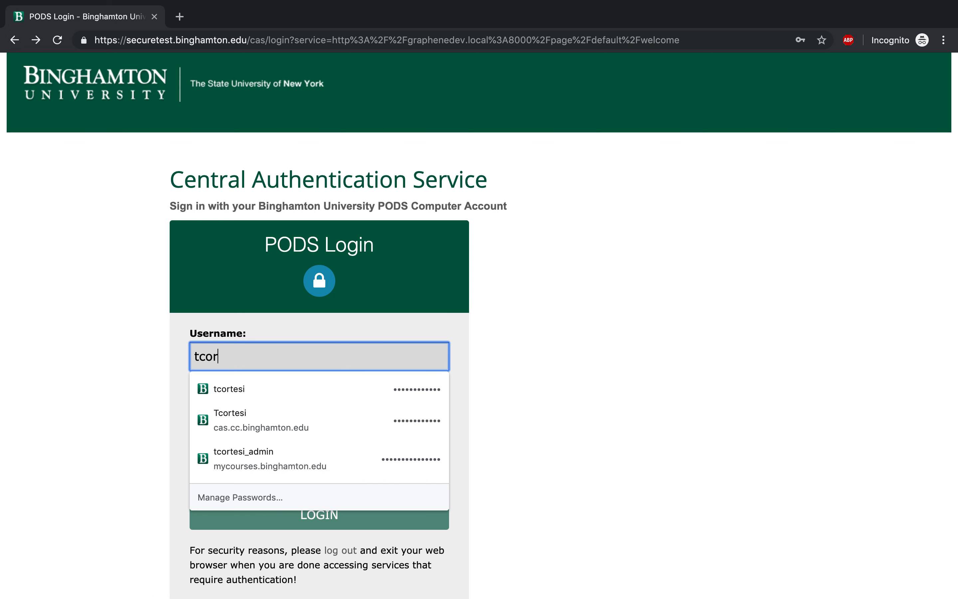
Sign in through the CAS login page with the account username and password
key("Tab")
type("************")
key("Return")
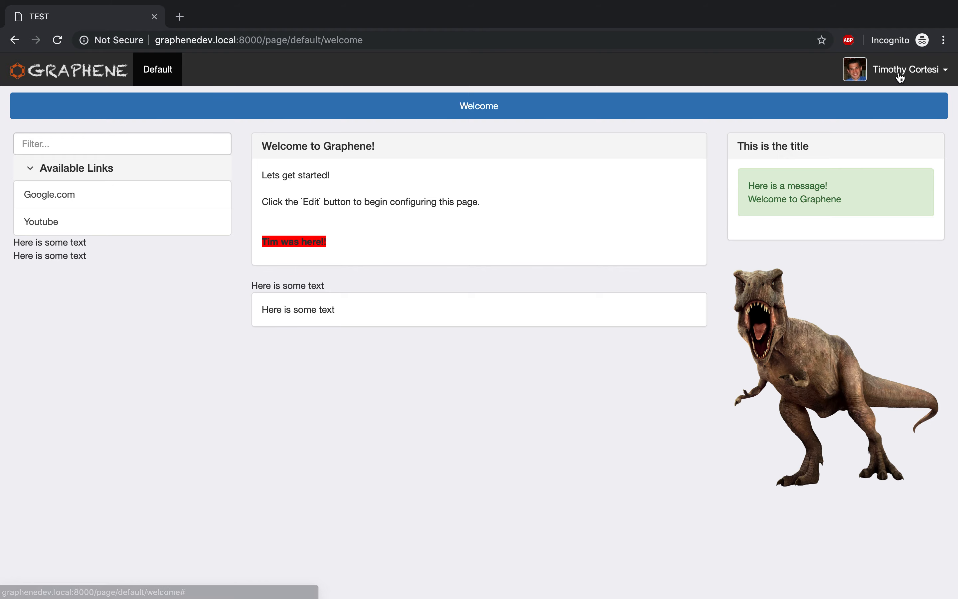
Switch to the graphene database, refresh the users table and examine the name and email of the record with id 25
key("ctrl+Left")
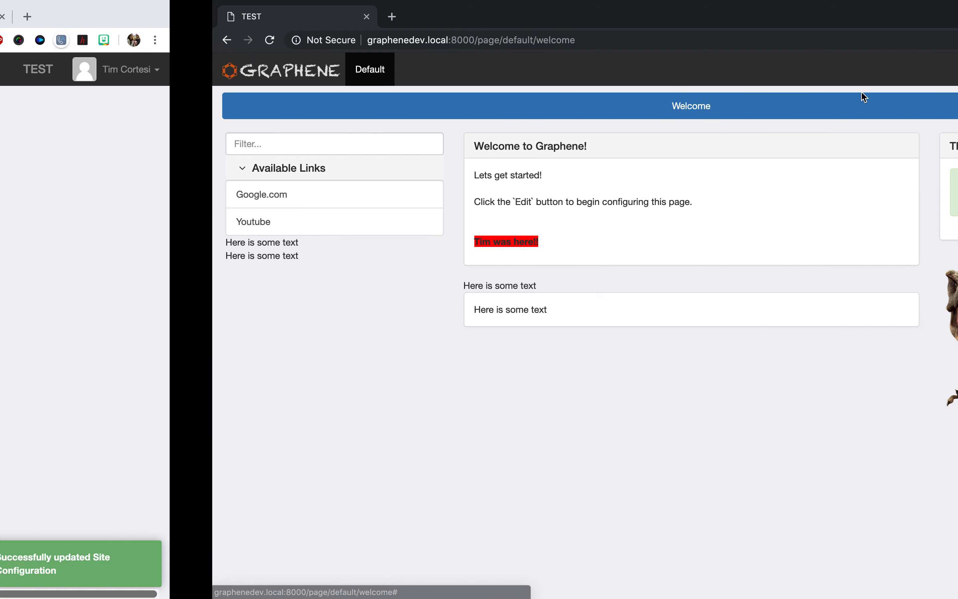
key("ctrl+Left")
left_click(558, 293)
key("super+r")
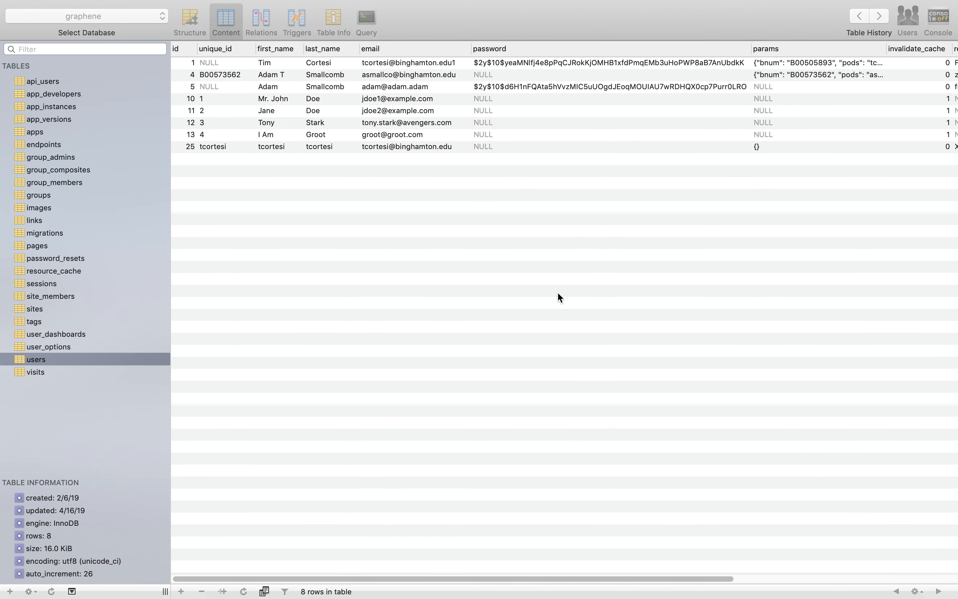
left_click(277, 149)
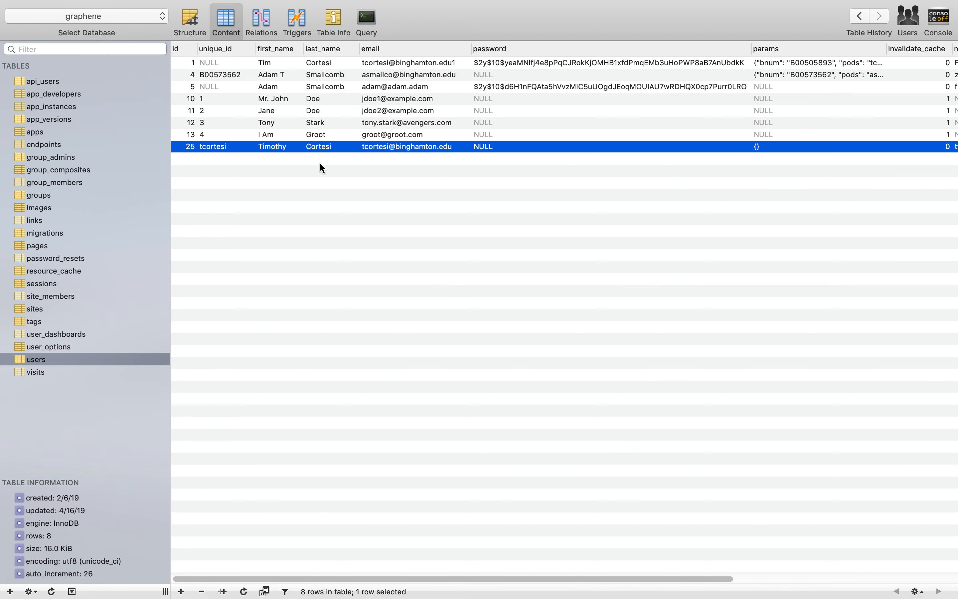
Return to the site's CAS settings in the browser, examine the lookup URL and CAS Data Map entry, and reopen the person lookup response
key("ctrl+Right")
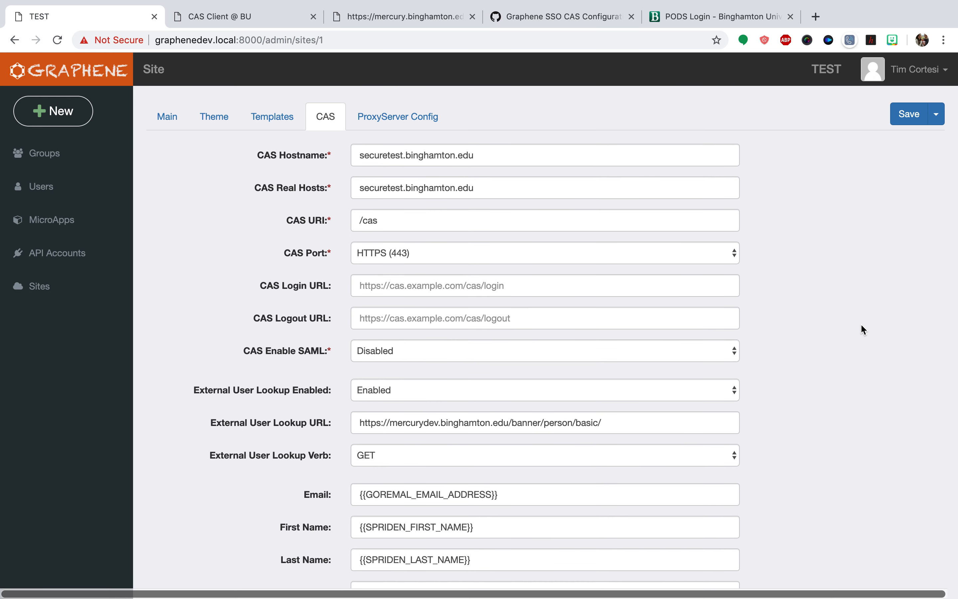
scroll(861, 324, "down", 3)
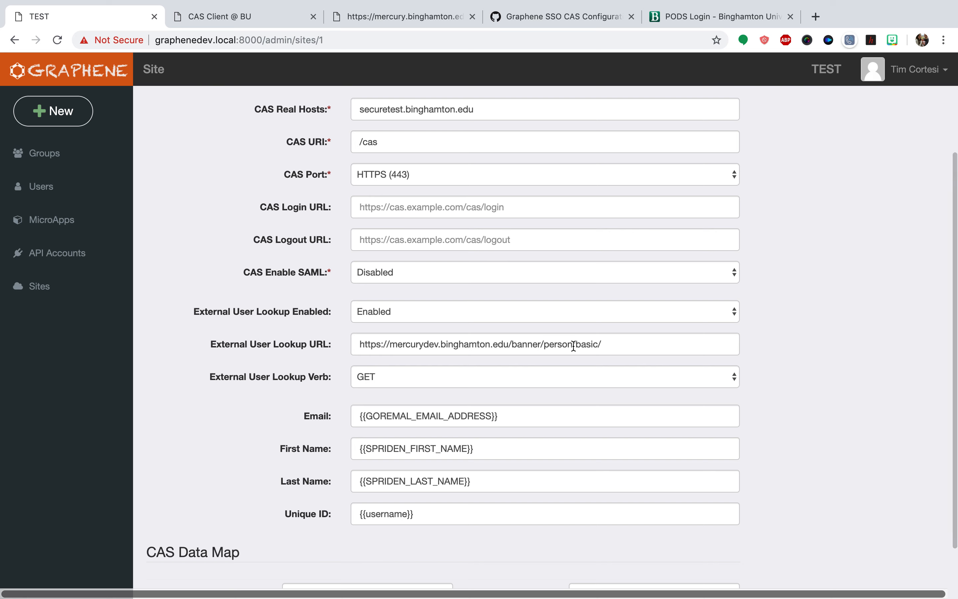
triple_click(427, 343)
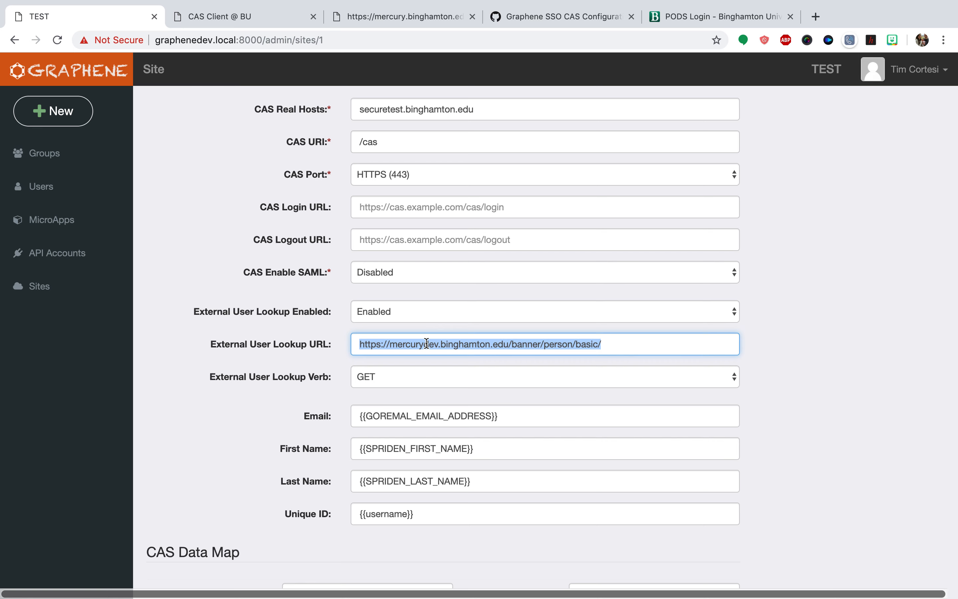
scroll(272, 384, "down", 2)
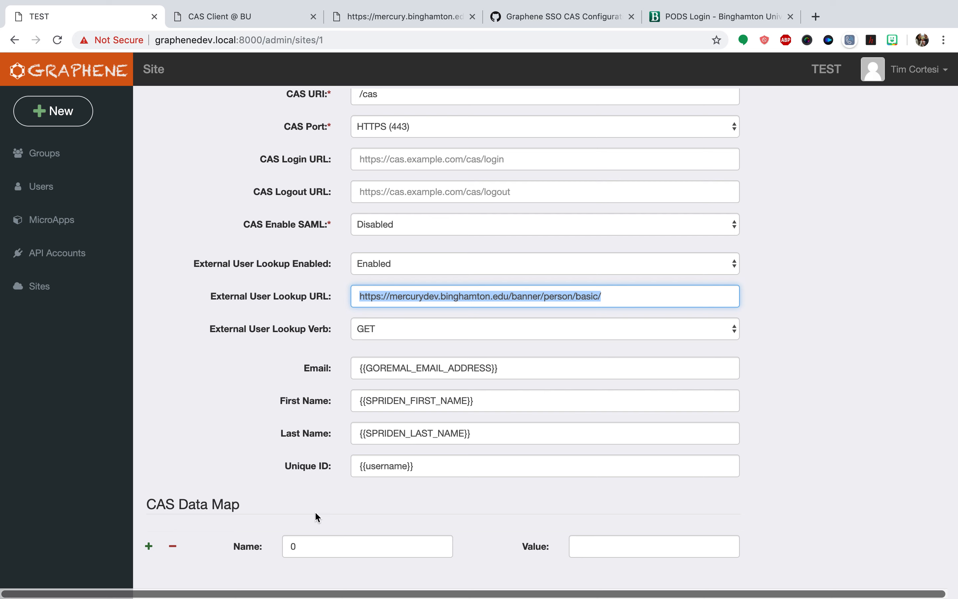
double_click(307, 542)
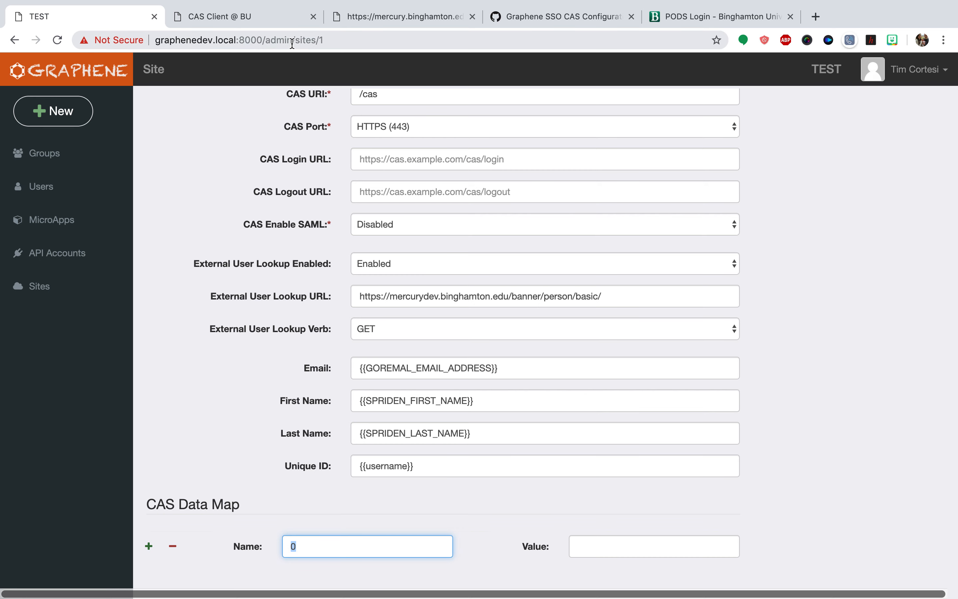
left_click(382, 18)
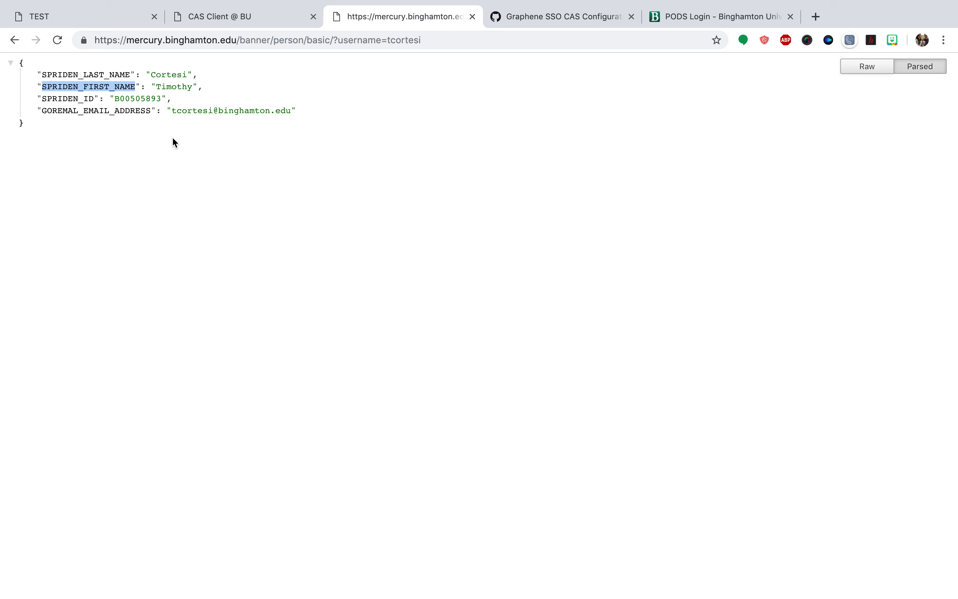
Pick out the SPRIDEN_ID key in the person lookup response and name the site's CAS Data Map entry bnumber
left_click(64, 98)
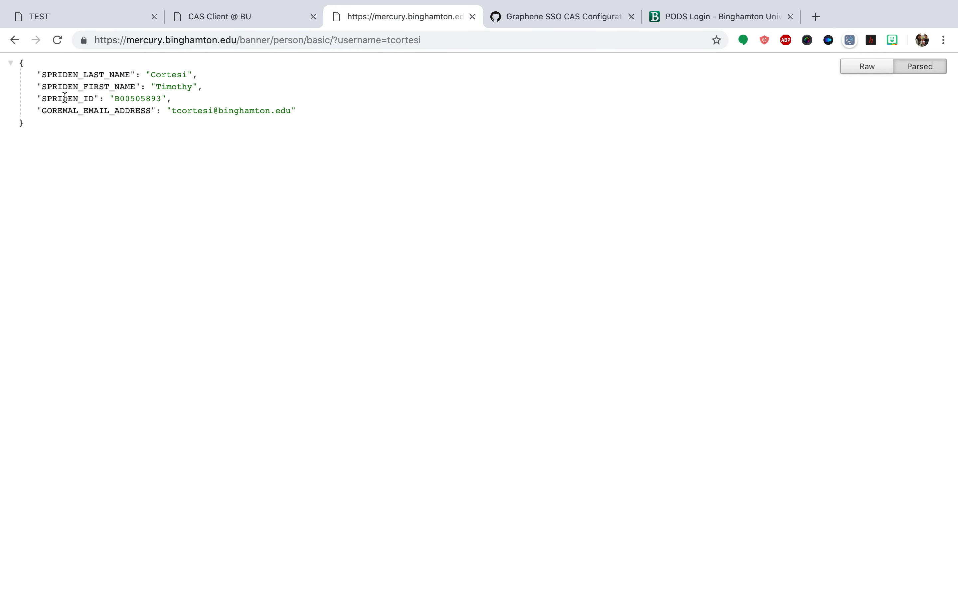
double_click(64, 97)
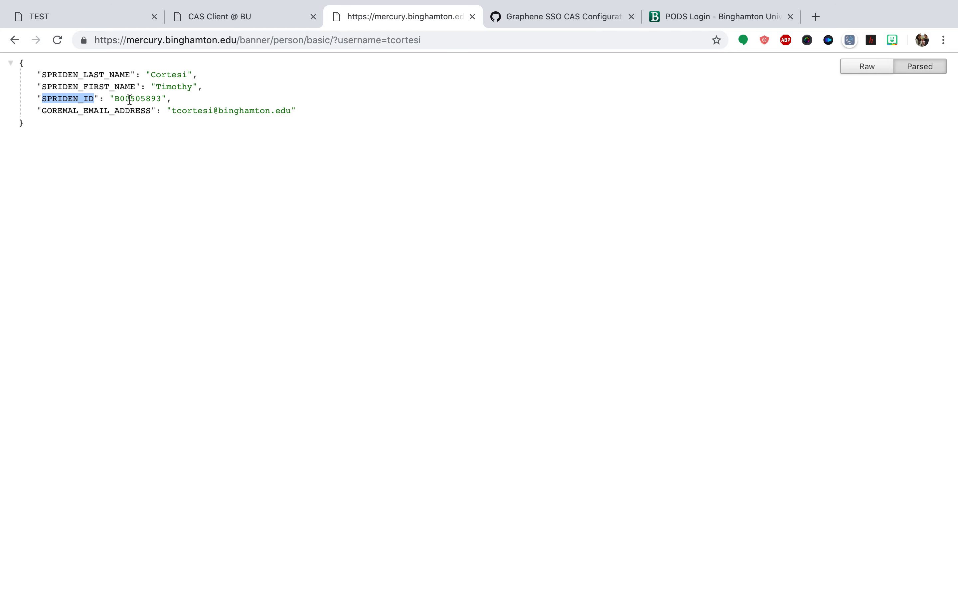
left_click(89, 24)
type("bnumber")
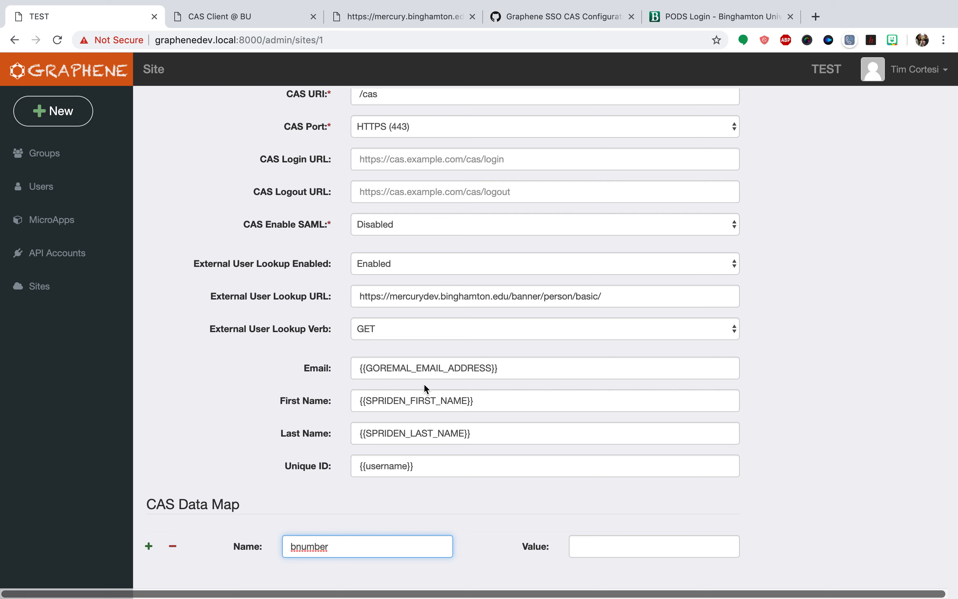
Copy the SPRIDEN_ID key from the person lookup response into the value of the bnumber data map entry
left_click(229, 22)
left_click(329, 25)
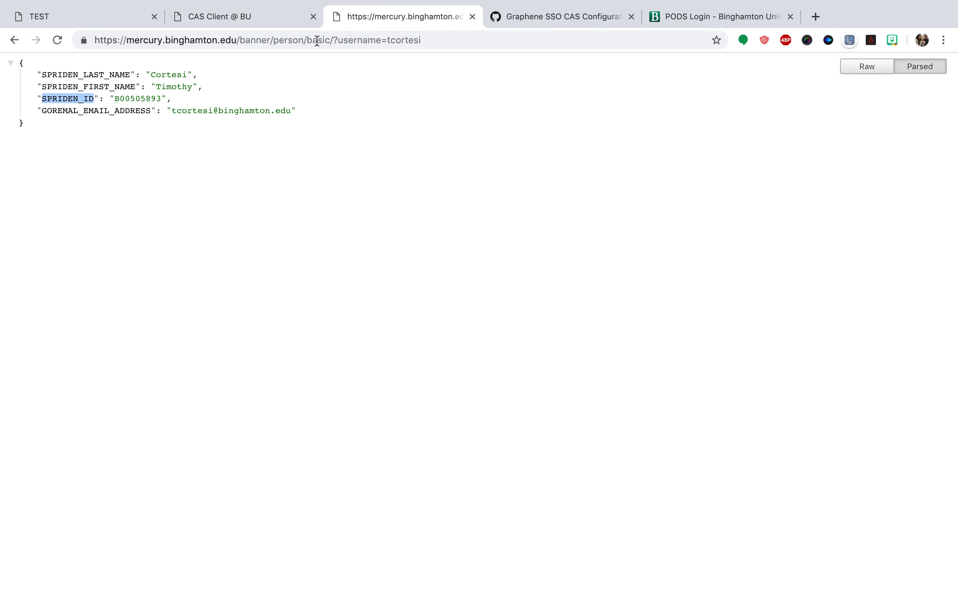
double_click(143, 98)
left_click(90, 23)
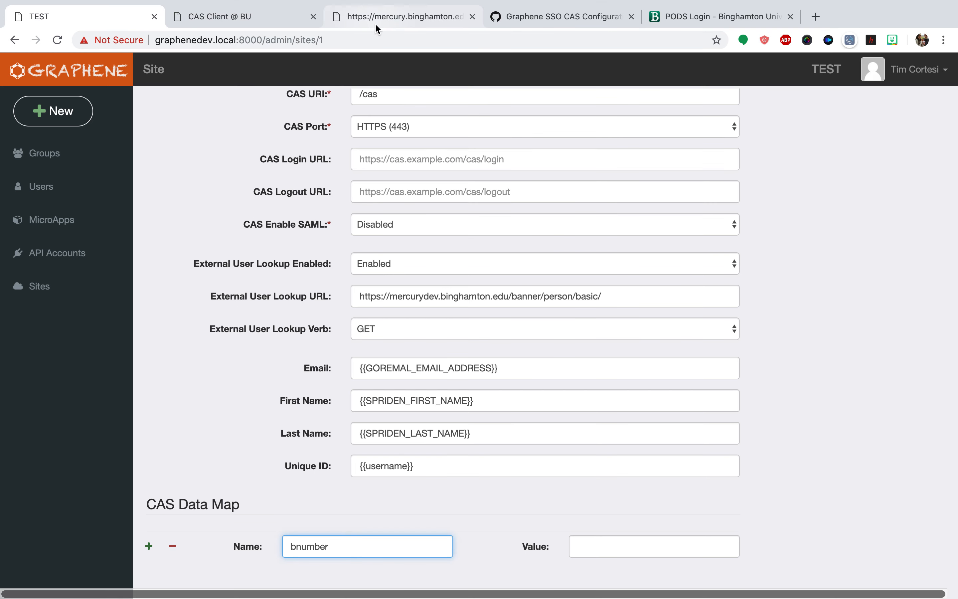
left_click(380, 52)
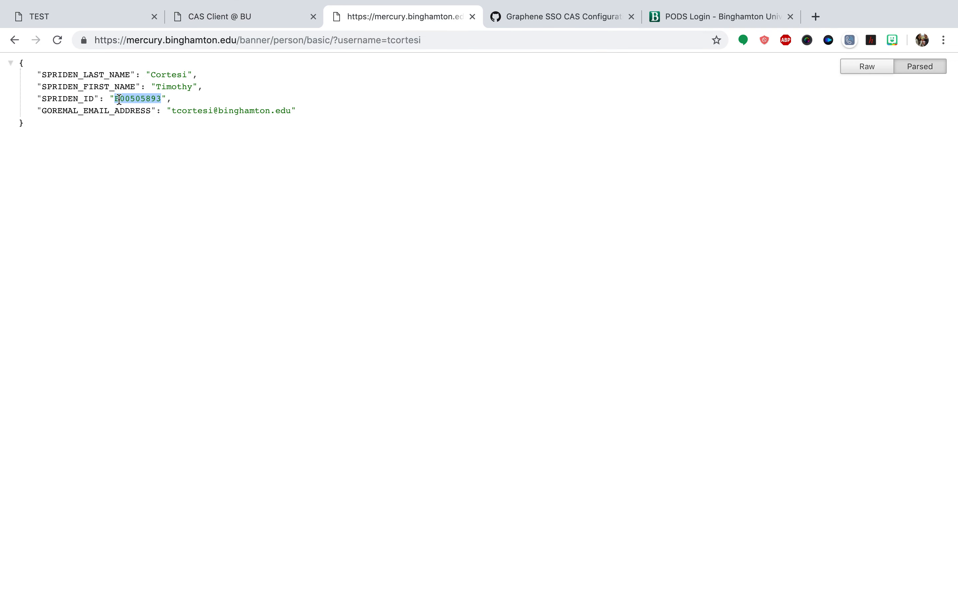
double_click(67, 128)
key("ctrl+c")
left_click(86, 17)
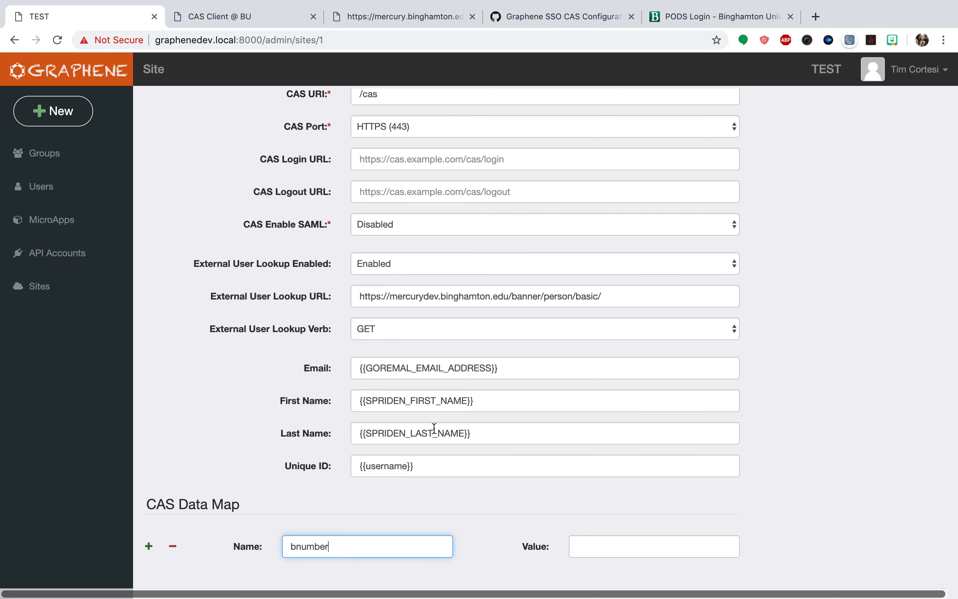
left_click(612, 547)
key("ctrl+v")
left_click(800, 501)
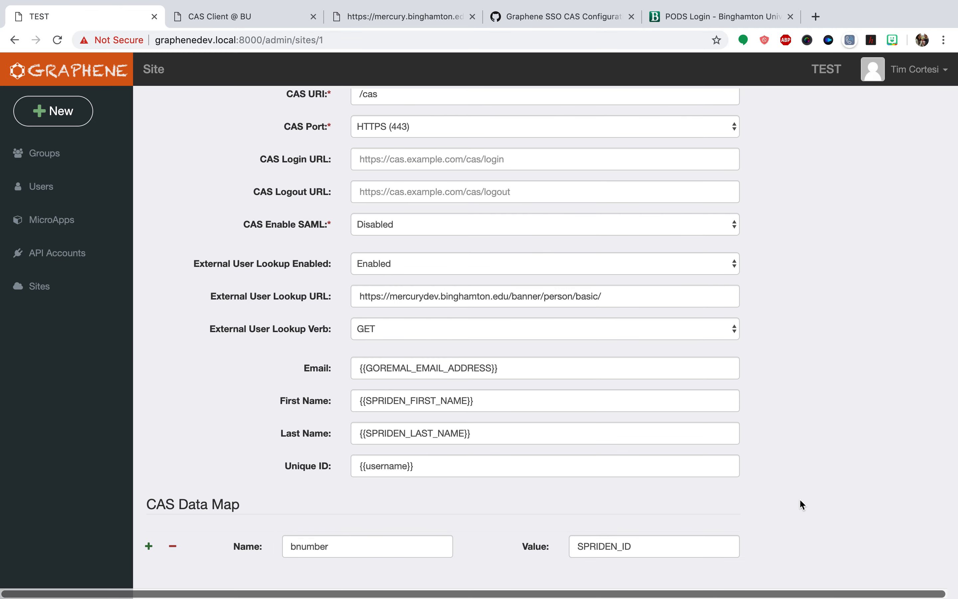
Wrap the bnumber entry's value in double curly braces so it reads {{SPRIDEN_ID}}
left_click(646, 541)
type("}}")
left_click(579, 547)
type("{{")
left_click(760, 510)
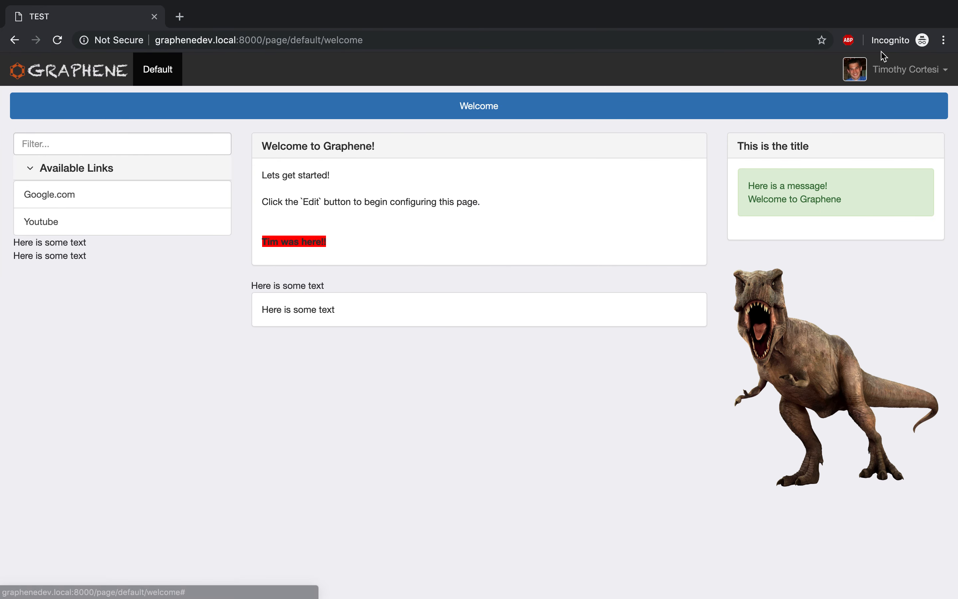
Log out of the Graphene site in the incognito window and return to the welcome page to trigger the CAS login
left_click(889, 69)
left_click(891, 106)
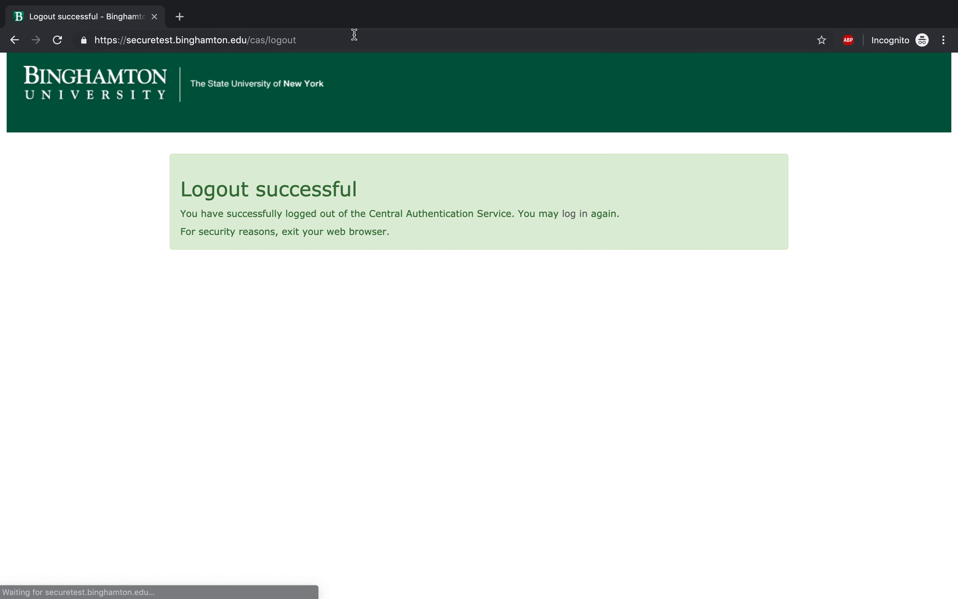
left_click(14, 40)
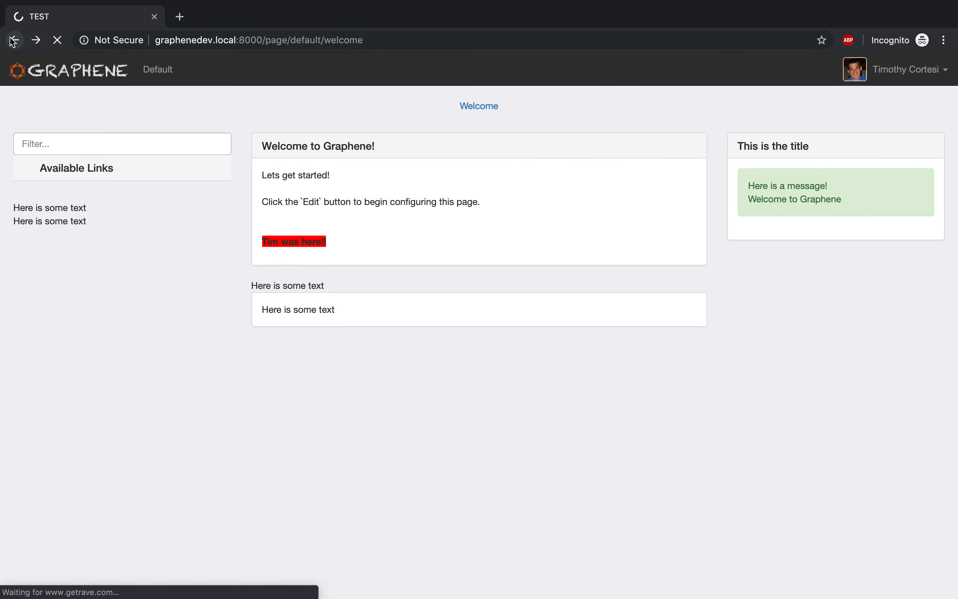
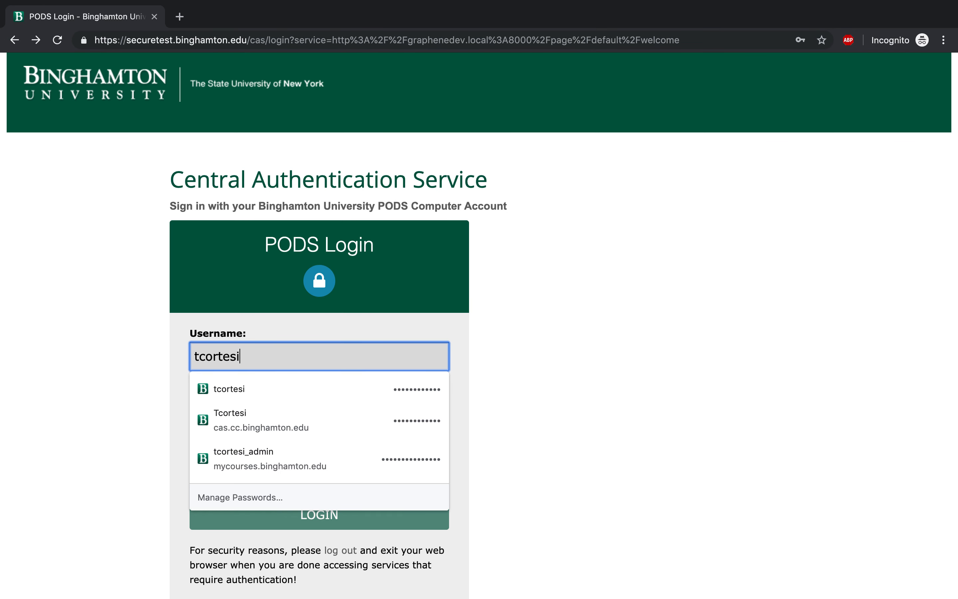
Enter the account username and password on the CAS login page and sign in to the welcome page
key("Tab")
type("************")
key("Return")
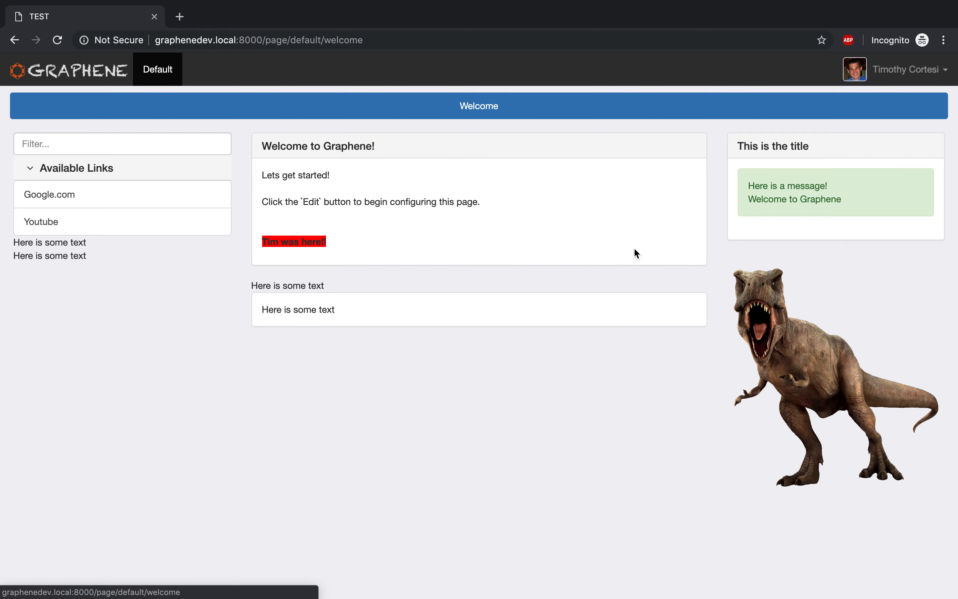
Switch to the database client, refresh the users table and inspect the params JSON of the record with id 25, leaving it unedited
key("ctrl+Left")
key("ctrl+Left")
key("super+r")
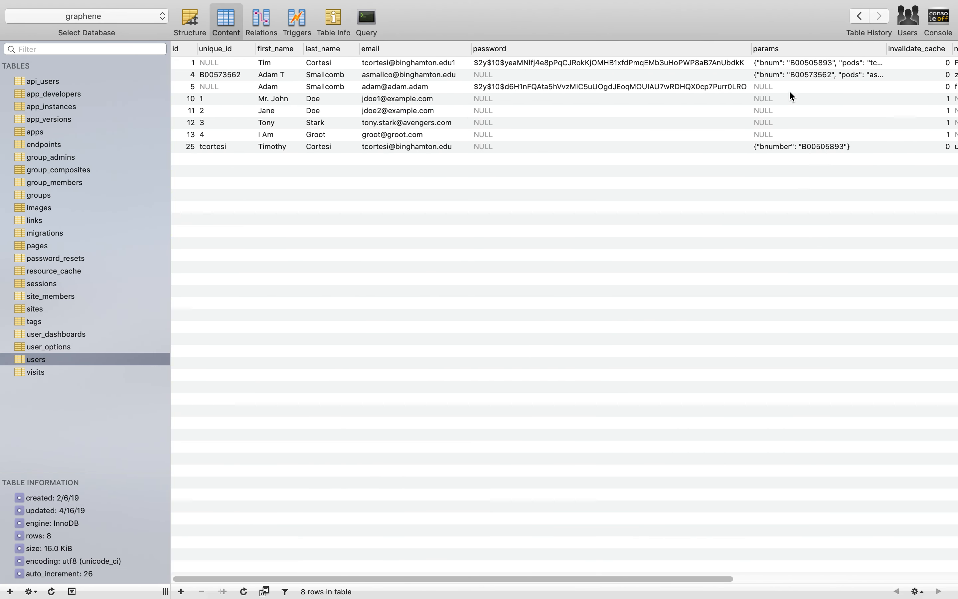
double_click(784, 147)
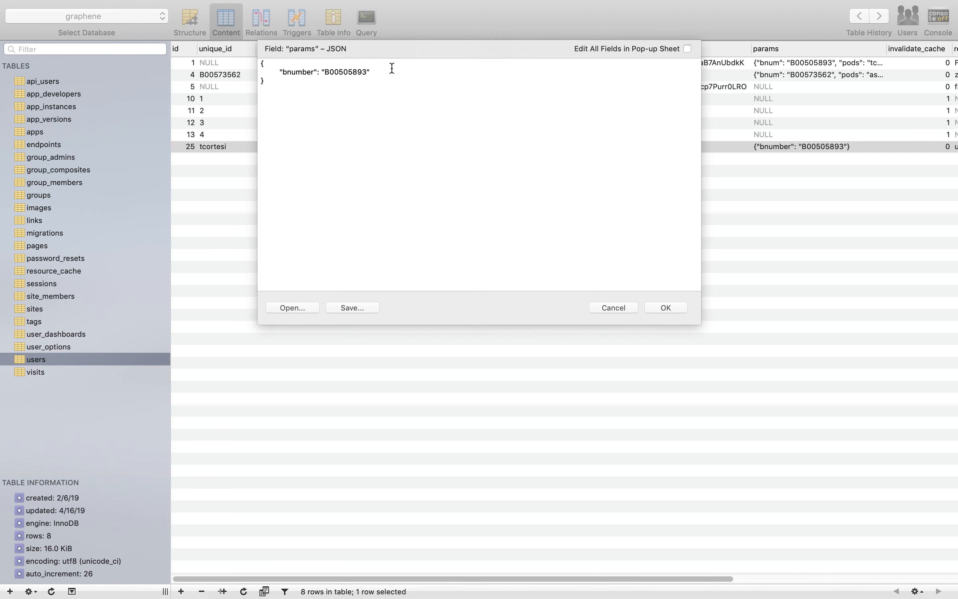
left_click_drag(392, 68, 248, 71)
left_click(369, 145)
left_click(607, 309)
left_click(569, 339)
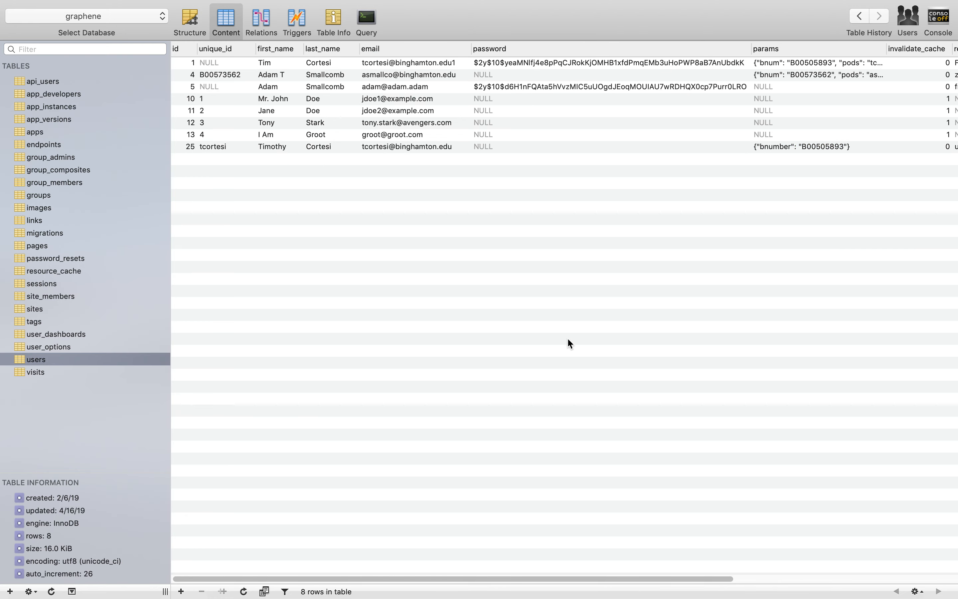
Return to the site's CAS settings in the browser and set CAS Enable SAML to Enabled
key("ctrl+Right")
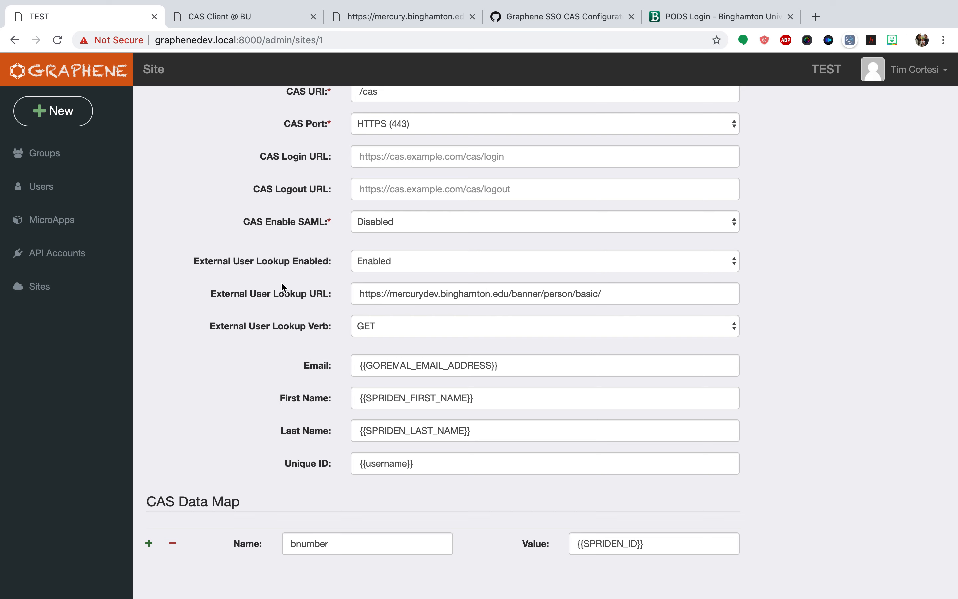
left_click(377, 225)
left_click(363, 208)
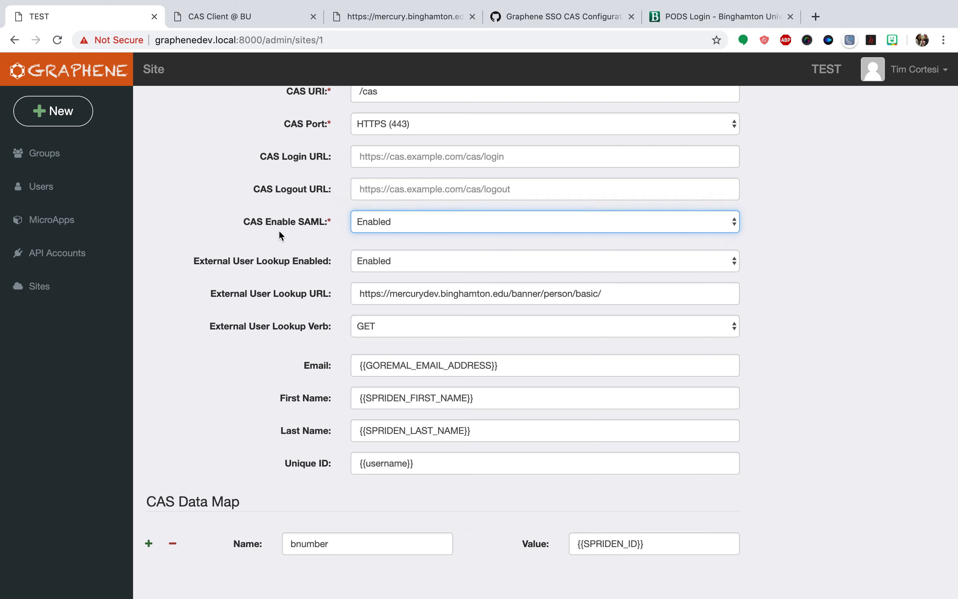
Log out of the CAS Client @ BU page and sign in again with the prefilled credentials to examine the returned attributes
left_click(248, 18)
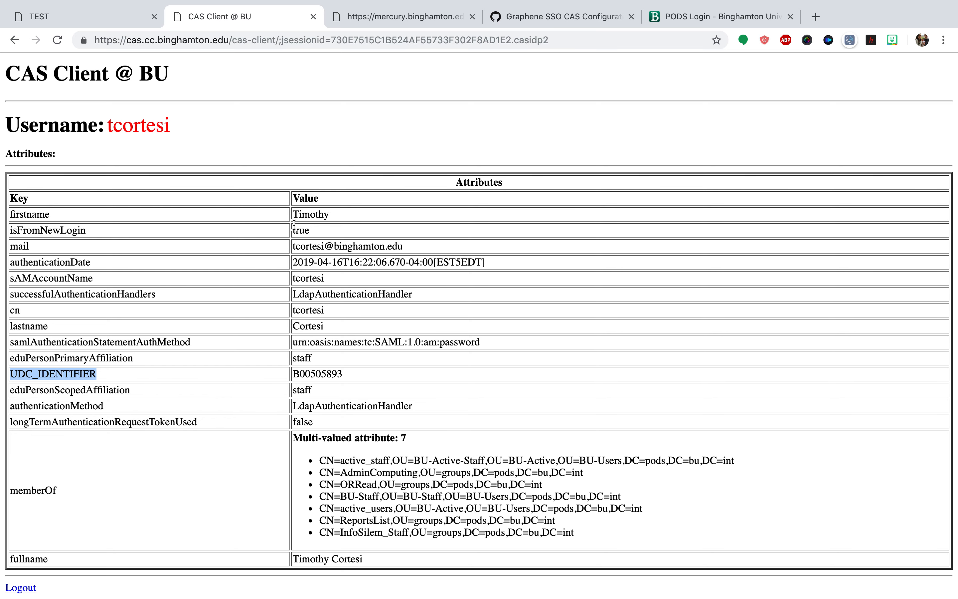
left_click(22, 590)
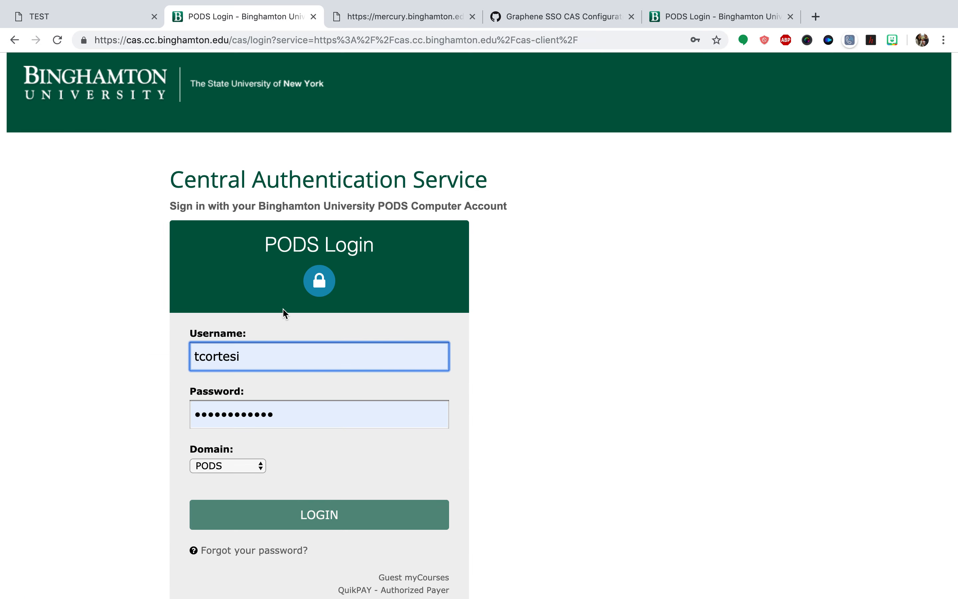
left_click(323, 519)
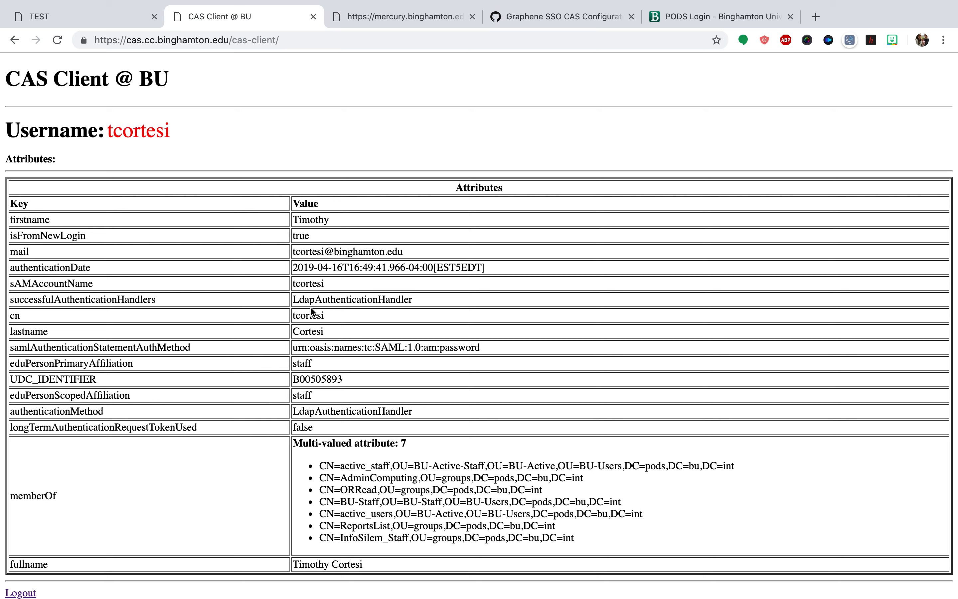
Set External User Lookup Enabled to Disabled in the site settings, keeping CAS Enable SAML at Enabled
left_click(106, 15)
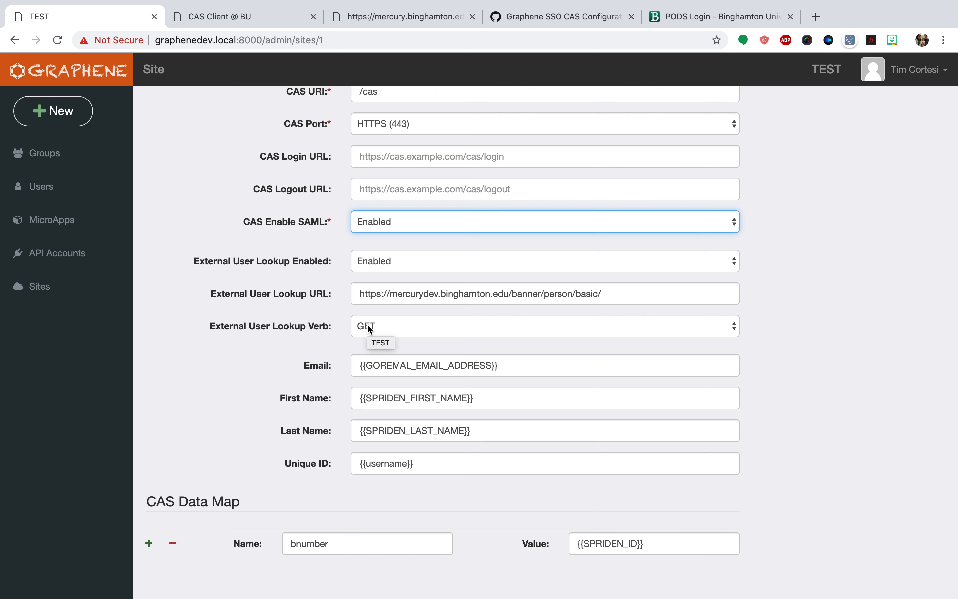
left_click(381, 264)
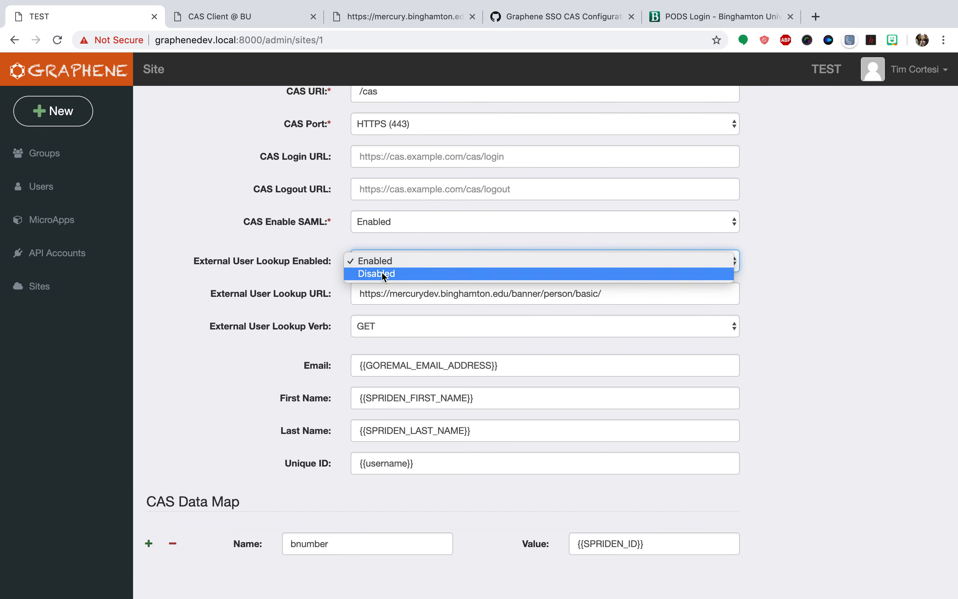
left_click(381, 271)
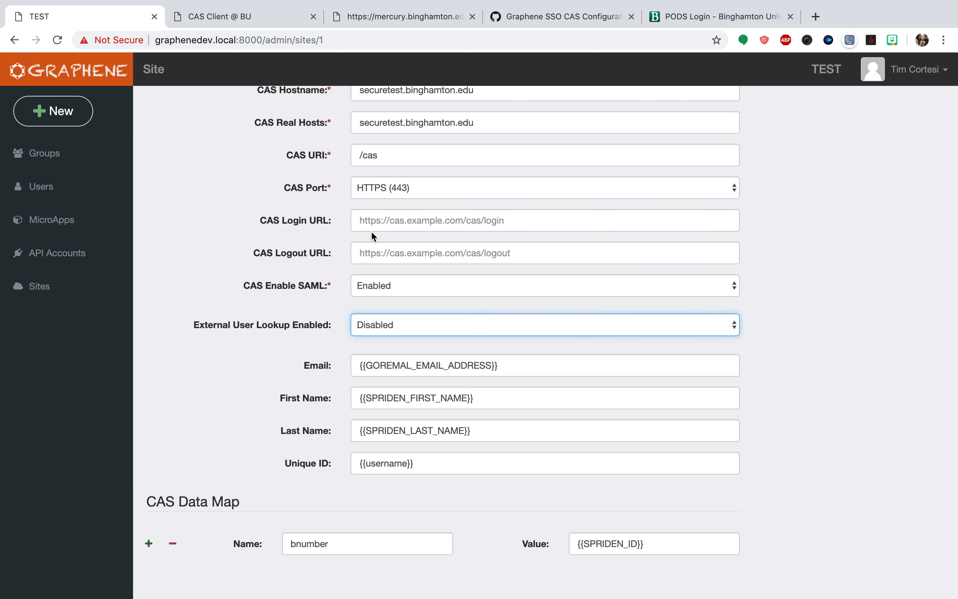
left_click(375, 289)
left_click(374, 284)
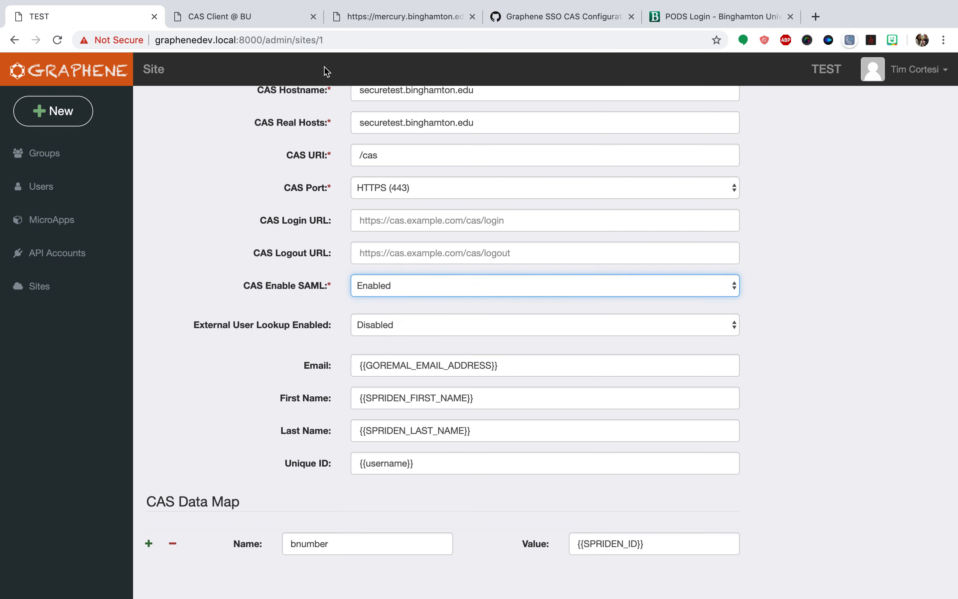
Copy the firstname attribute key from the CAS client page and set the First Name mapping to {{firstname}}
left_click(375, 20)
left_click(253, 17)
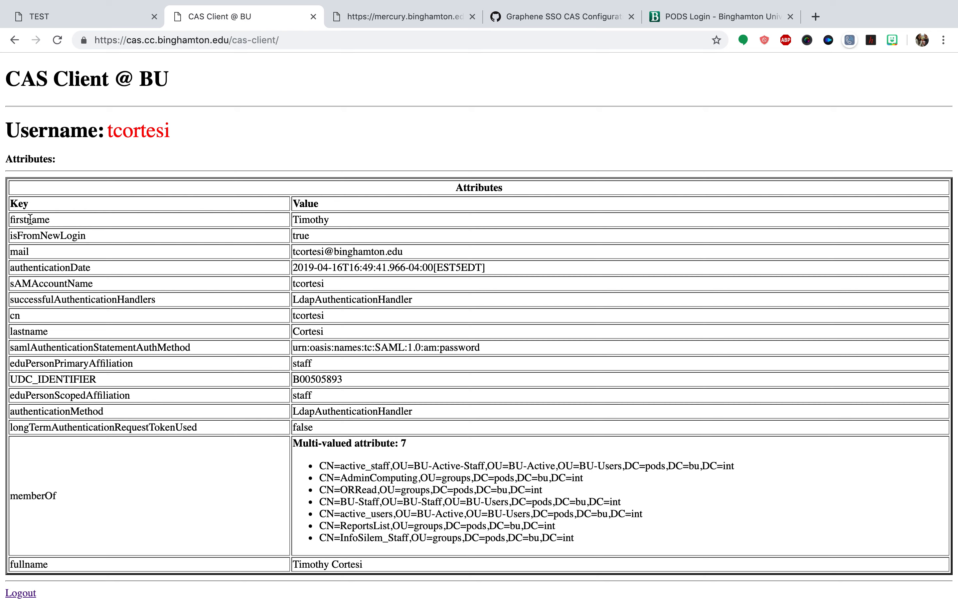
double_click(29, 219)
key("super+c")
left_click(36, 16)
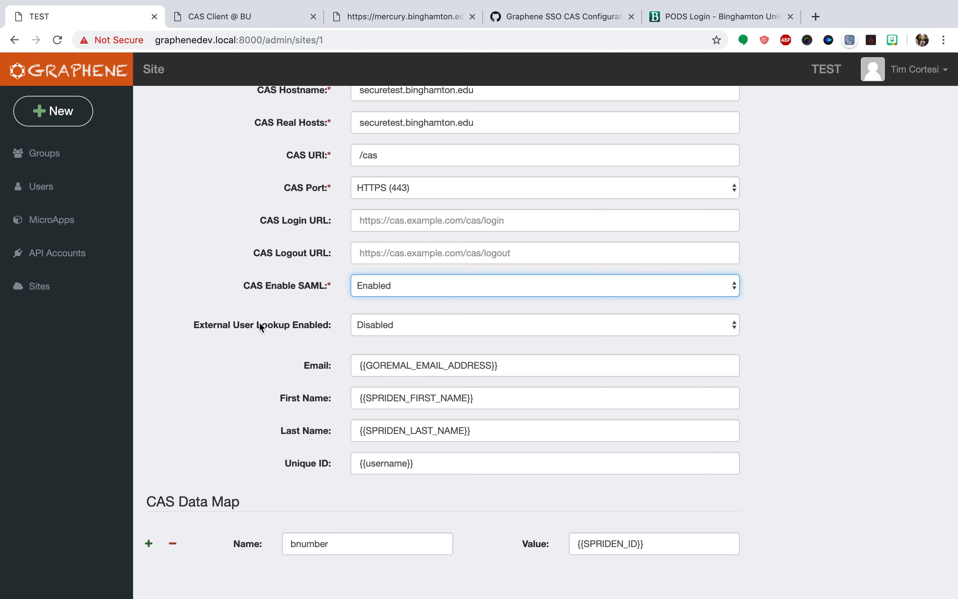
double_click(380, 394)
key("super+v")
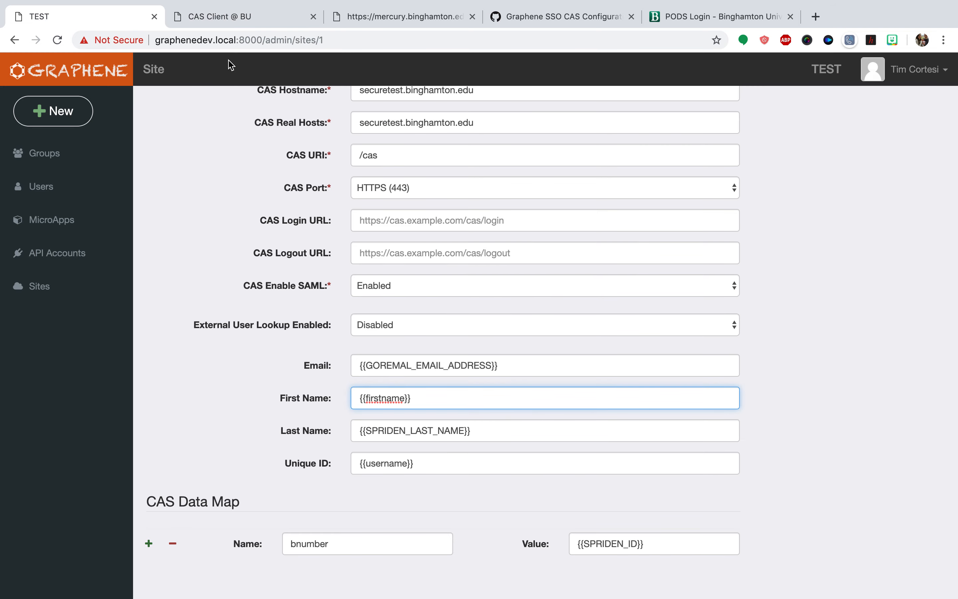
Copy the lastname attribute key from the CAS client page and set the Last Name mapping to {{lastname}}
left_click(293, 20)
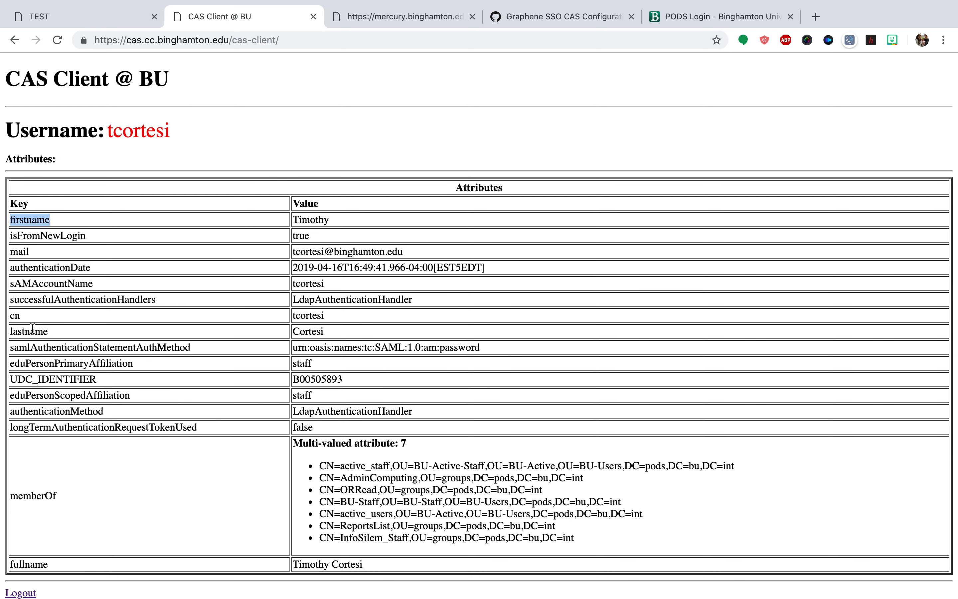
double_click(31, 331)
key("super+c")
left_click(38, 16)
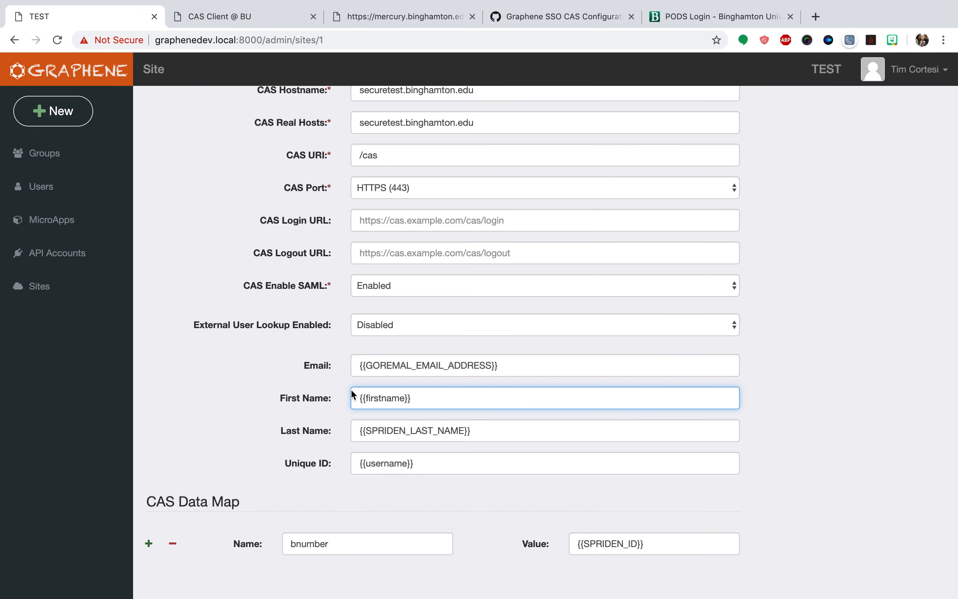
double_click(383, 437)
key("super+v")
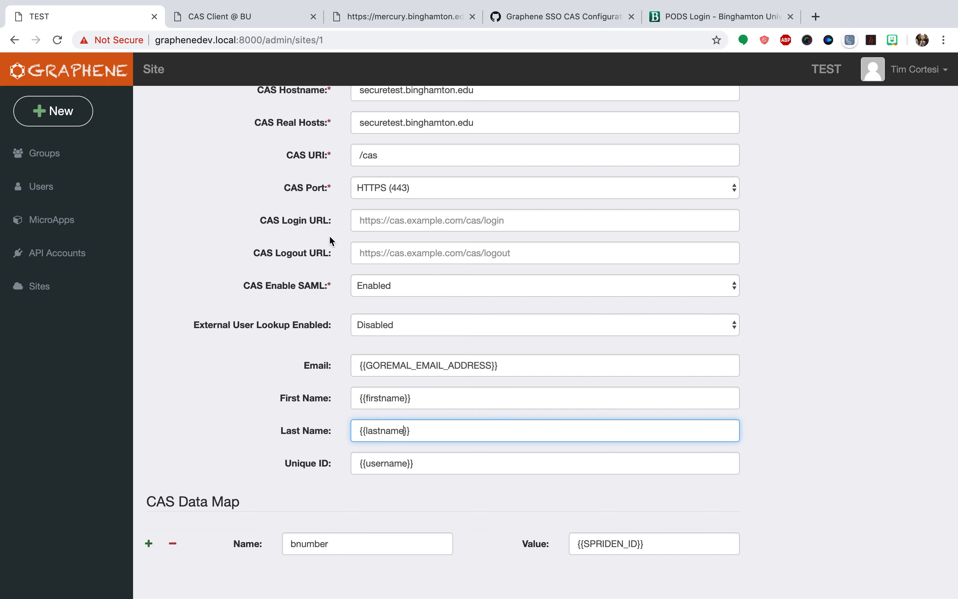
Copy the UDC_IDENTIFIER attribute key from the CAS client page and set the bnumber entry's value to {{UDC_IDENTIFIER}}
left_click(220, 16)
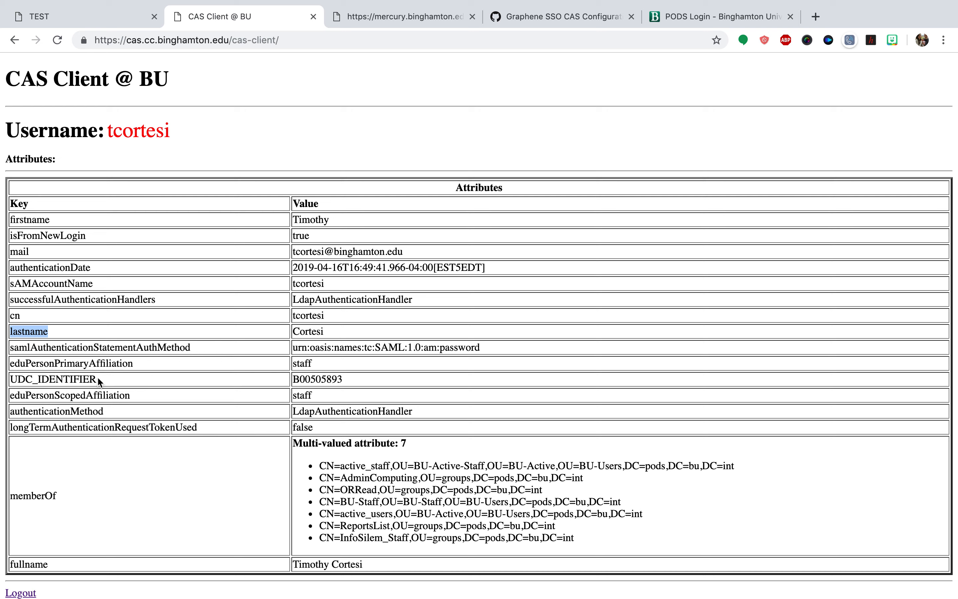
double_click(78, 379)
key("super+c")
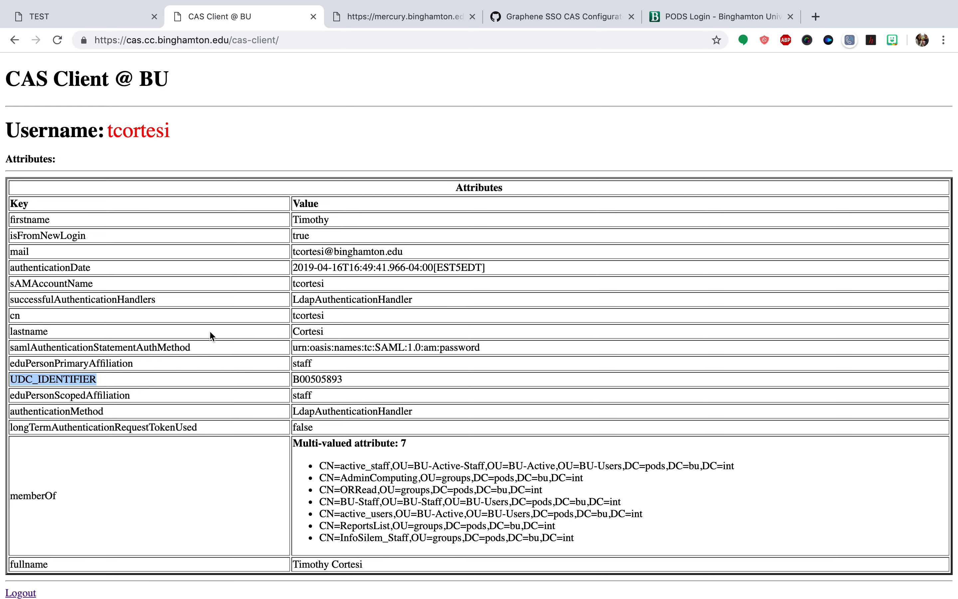
left_click(108, 27)
double_click(616, 546)
key("super+v")
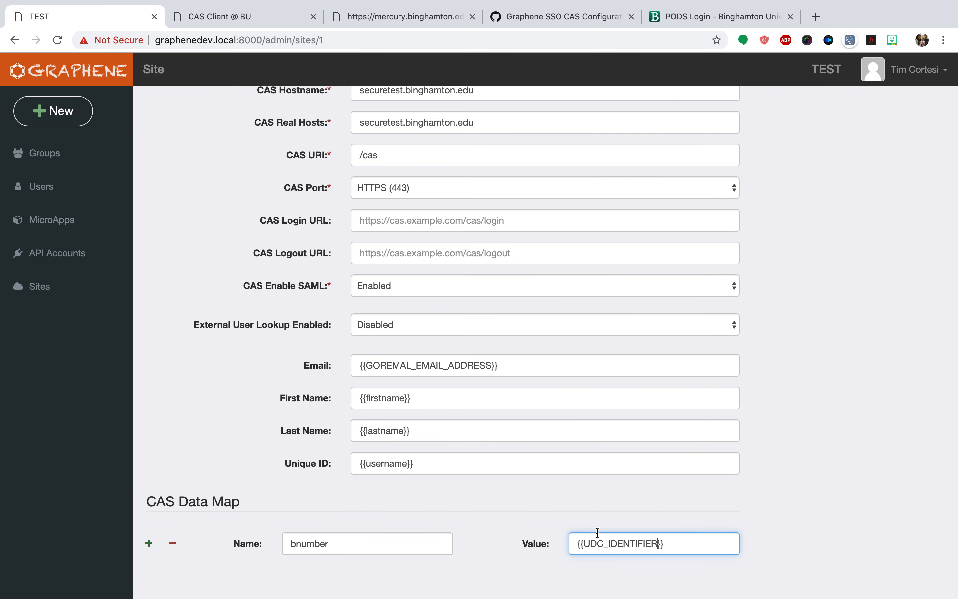
Copy the mail attribute key from the CAS client page, set the Email mapping to {{mail}}, and set the First Name mapping to {{firstname}}NEW
left_click(218, 27)
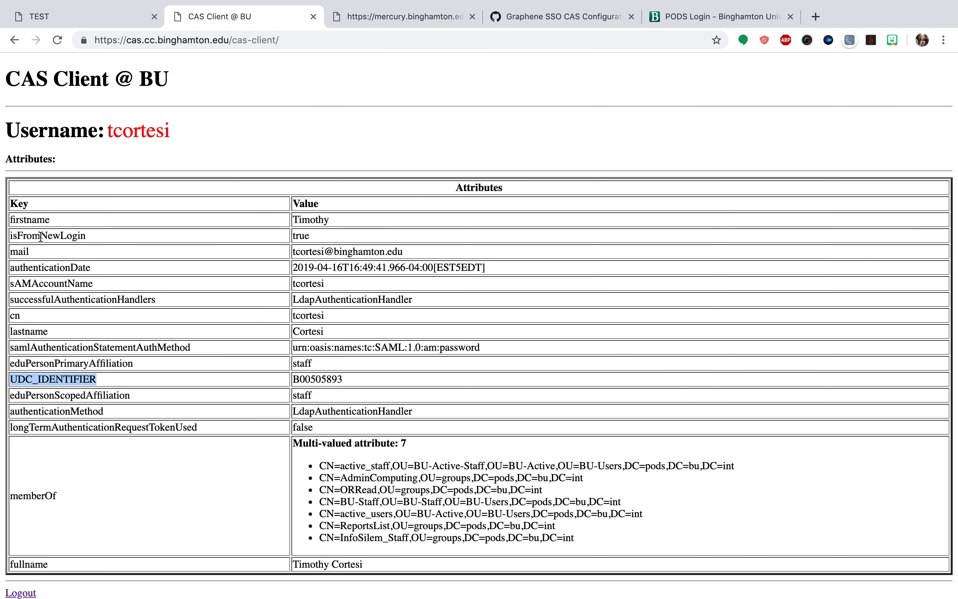
double_click(17, 251)
key("super+c")
left_click(88, 19)
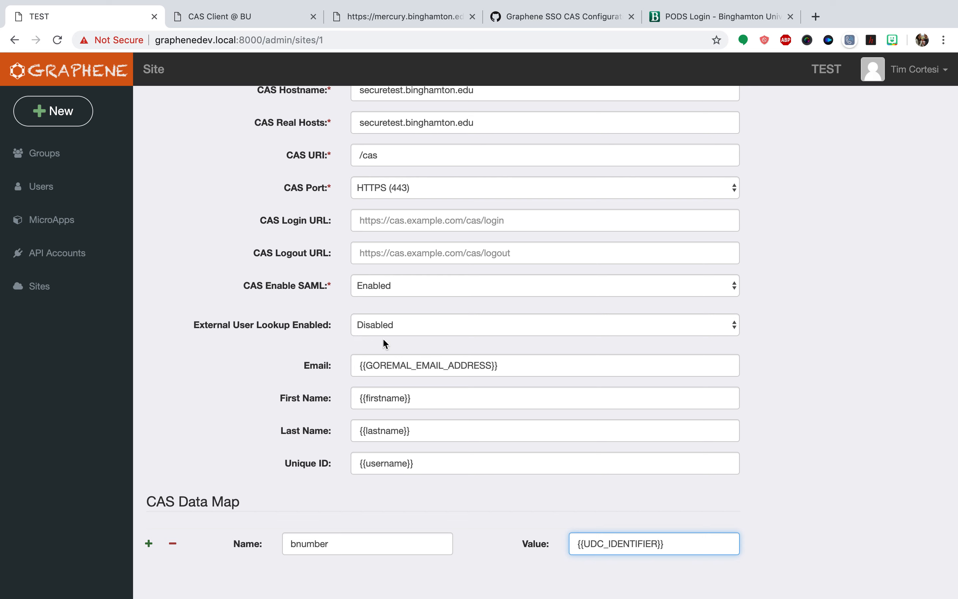
double_click(430, 365)
key("super+v")
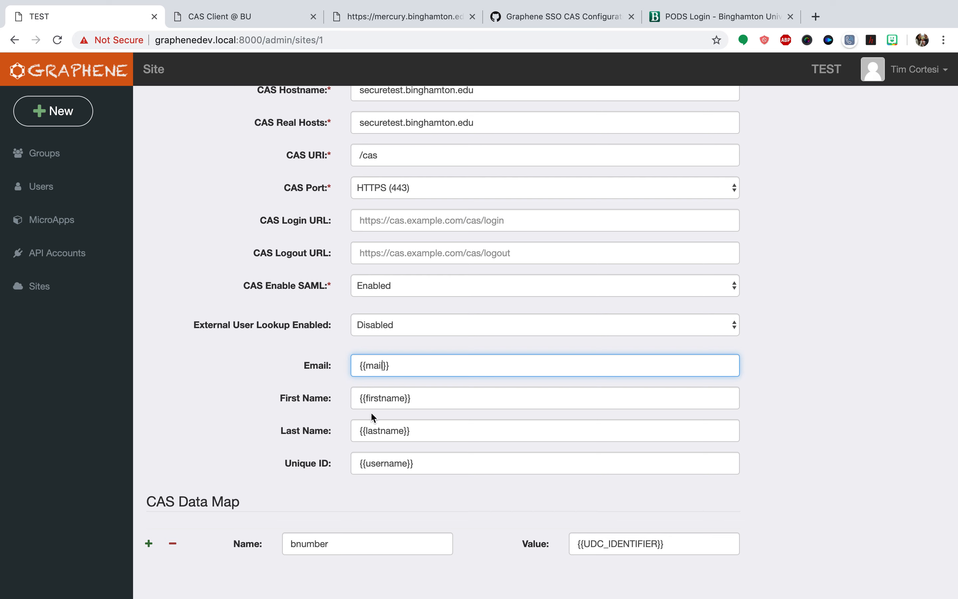
left_click(442, 397)
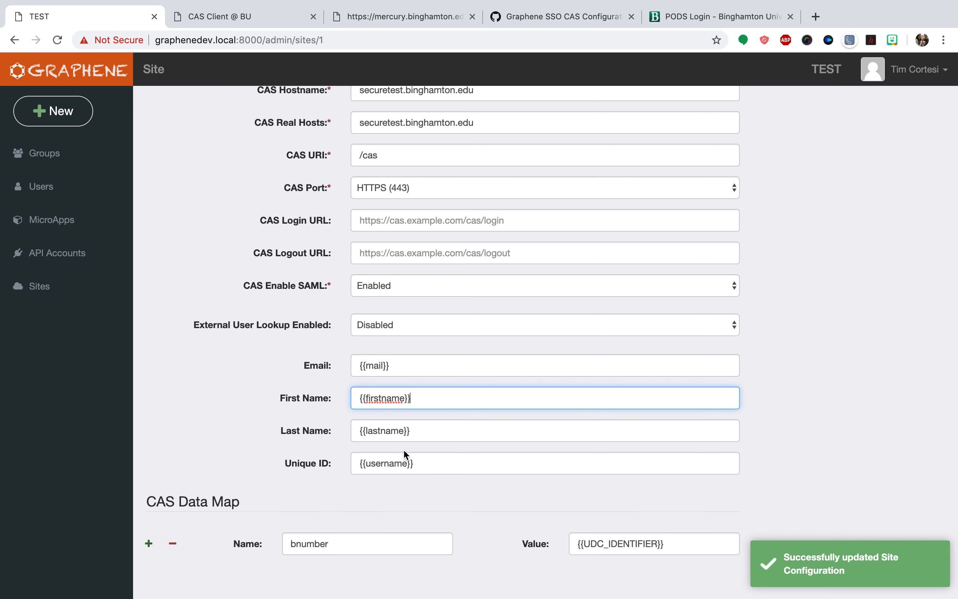
type("NEW")
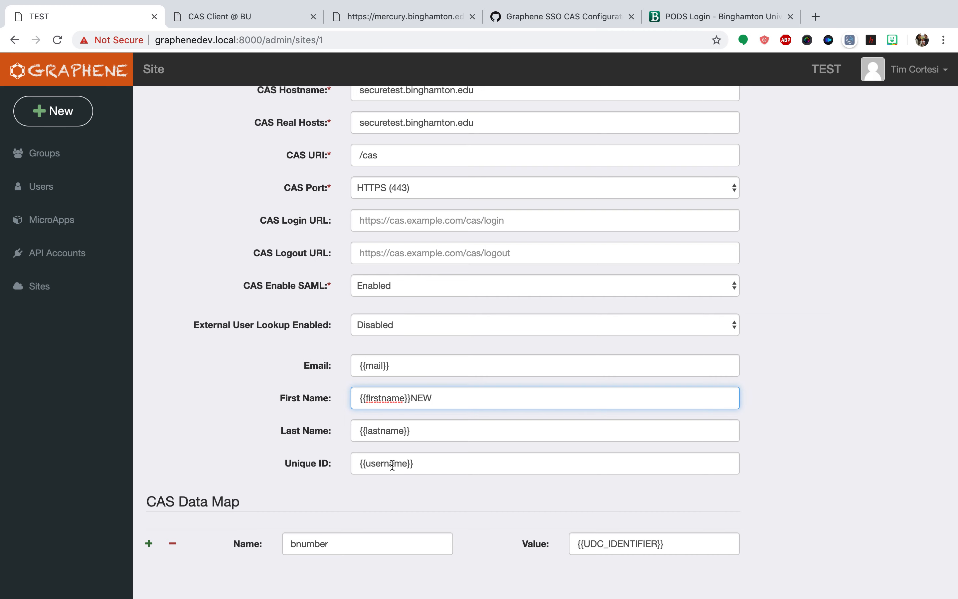
Switch to the incognito test window, log out of the Graphene site, and return to the site's CAS login page
key("ctrl+Right")
left_click(913, 70)
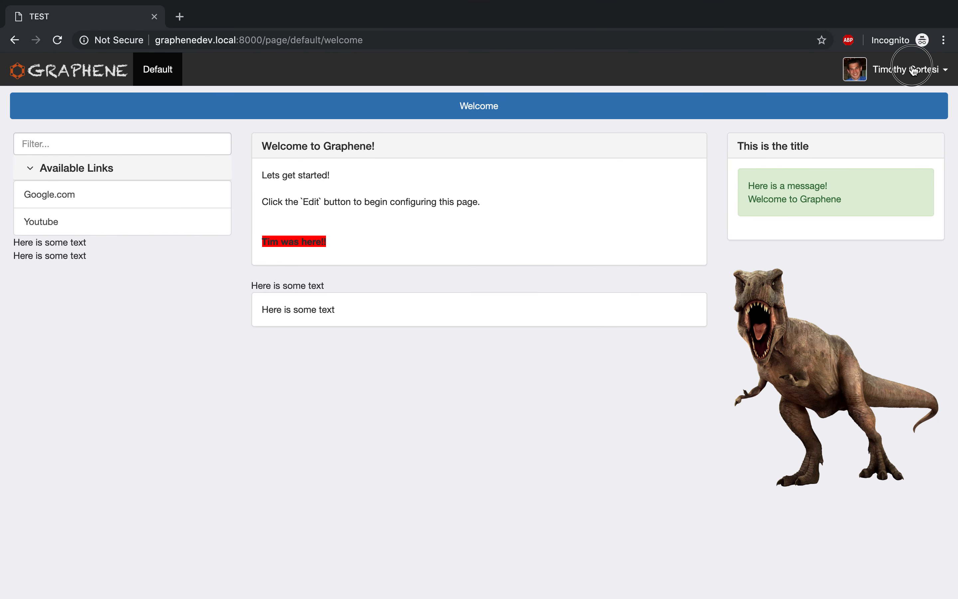
left_click(899, 98)
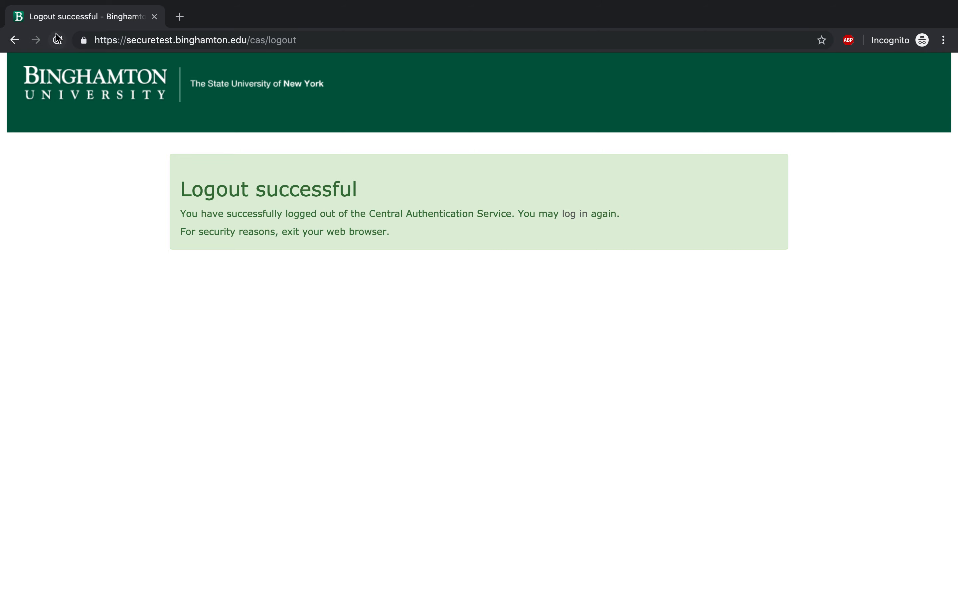
left_click(16, 40)
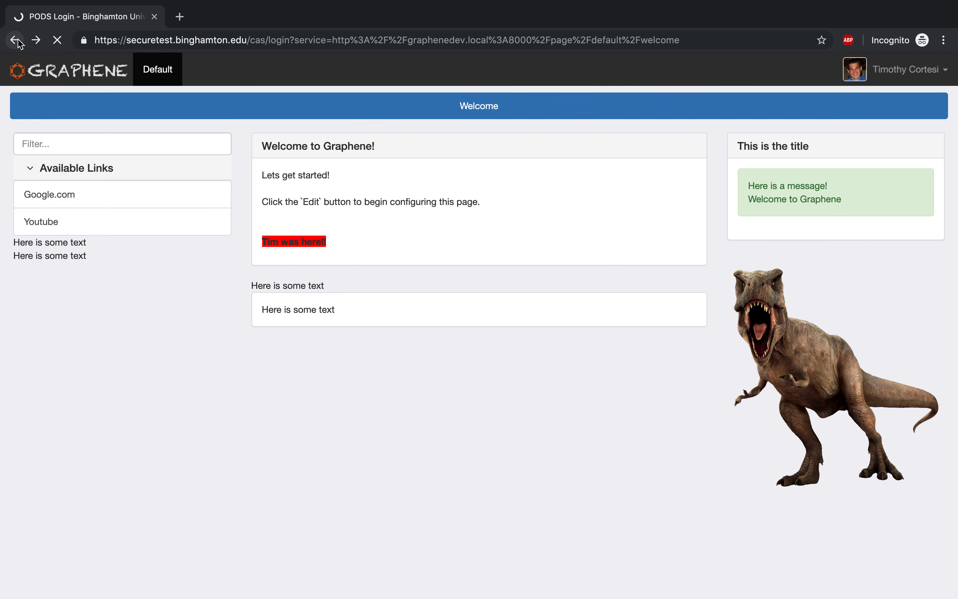
Sign in to the test site through CAS with the account username and password
key("Tab")
type("************")
key("Return")
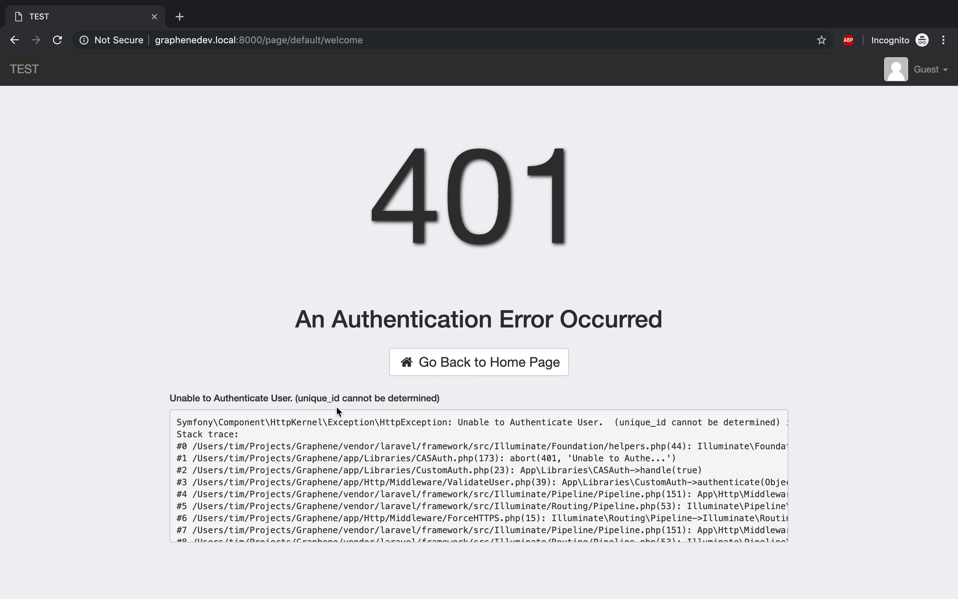
Copy the sAMAccountName attribute key from the CAS client page and set the site's Unique ID mapping to {{sAMAccountName}}
key("ctrl+Left")
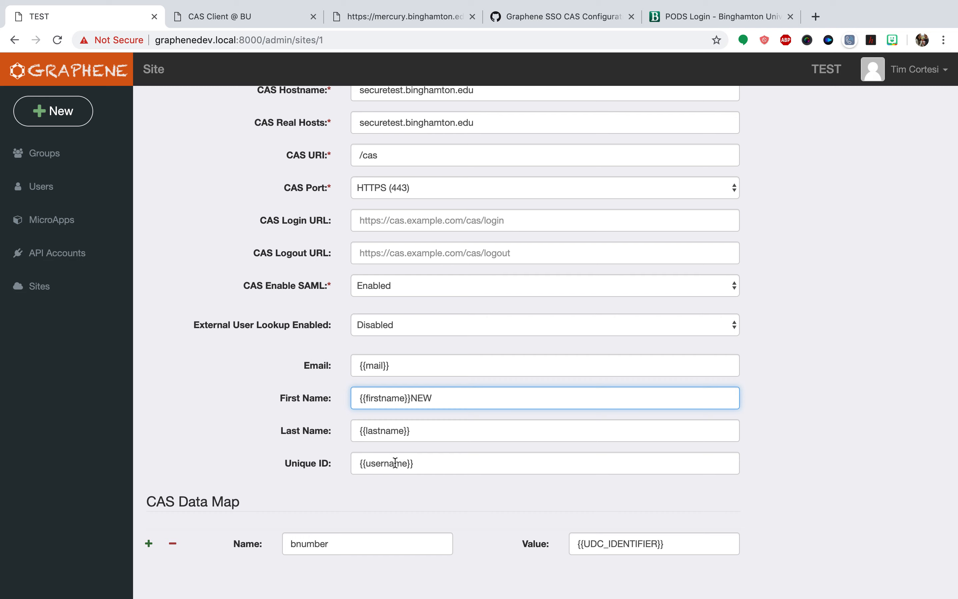
left_click(238, 16)
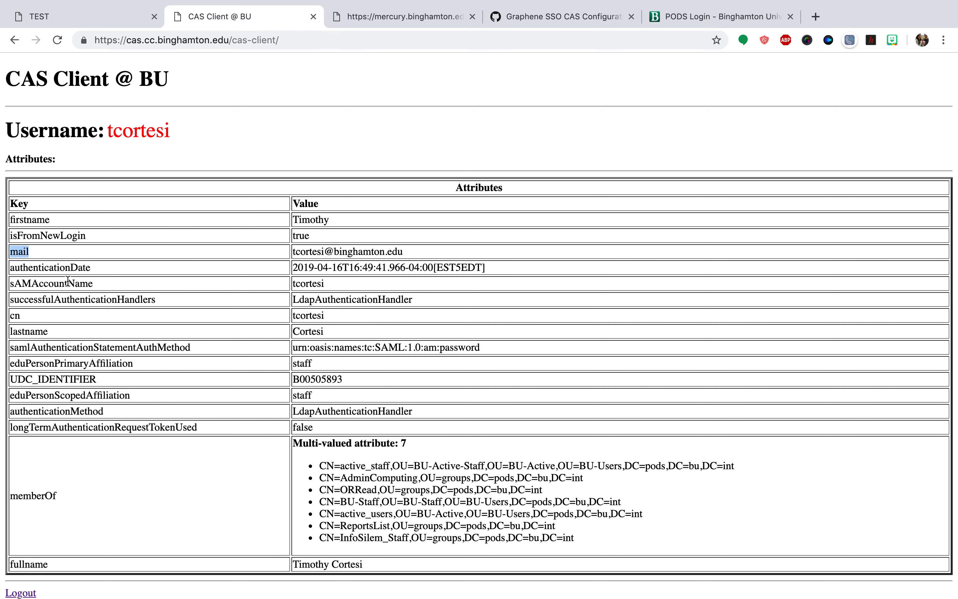
double_click(68, 282)
key("super+c")
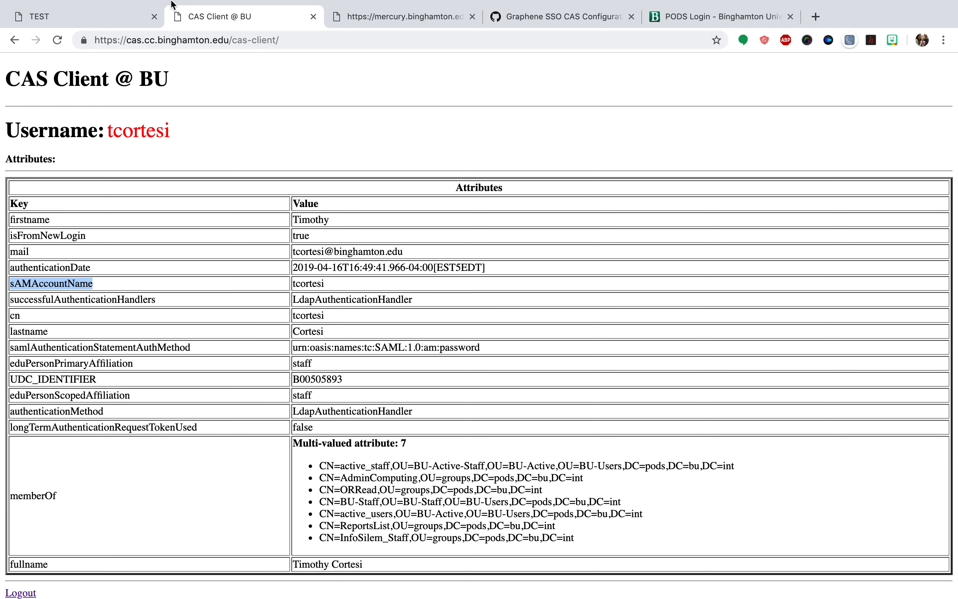
key("ctrl+shift+Tab")
double_click(391, 462)
key("super+v")
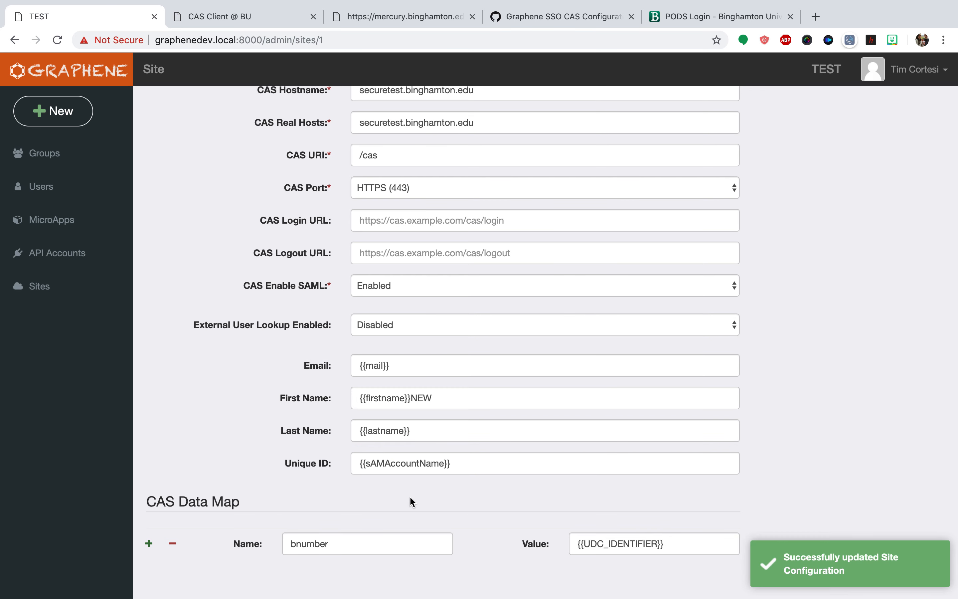
Examine the authentication error message and its stack trace on the incognito test page, hiding and reopening the error details
key("ctrl+Right")
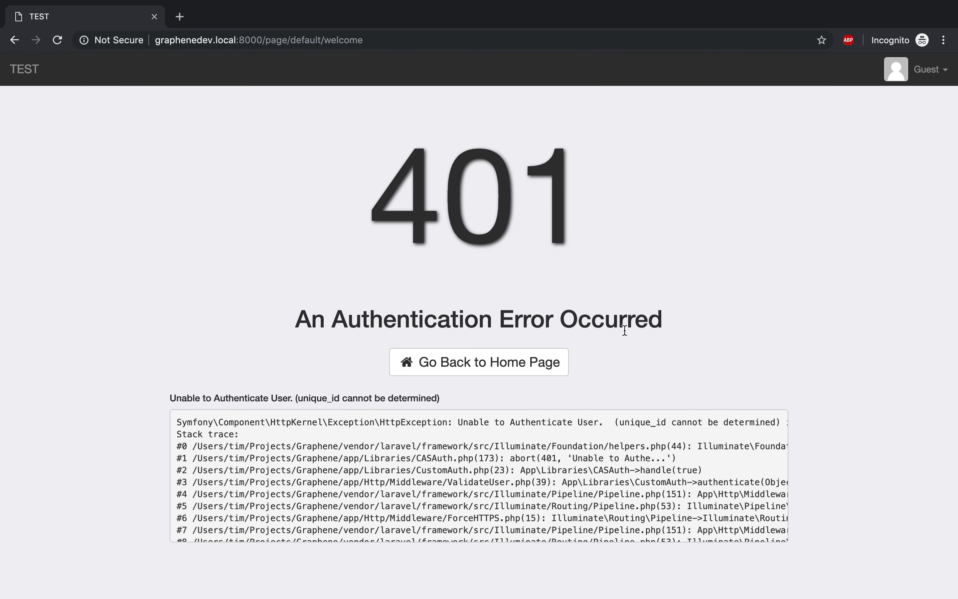
left_click(409, 320)
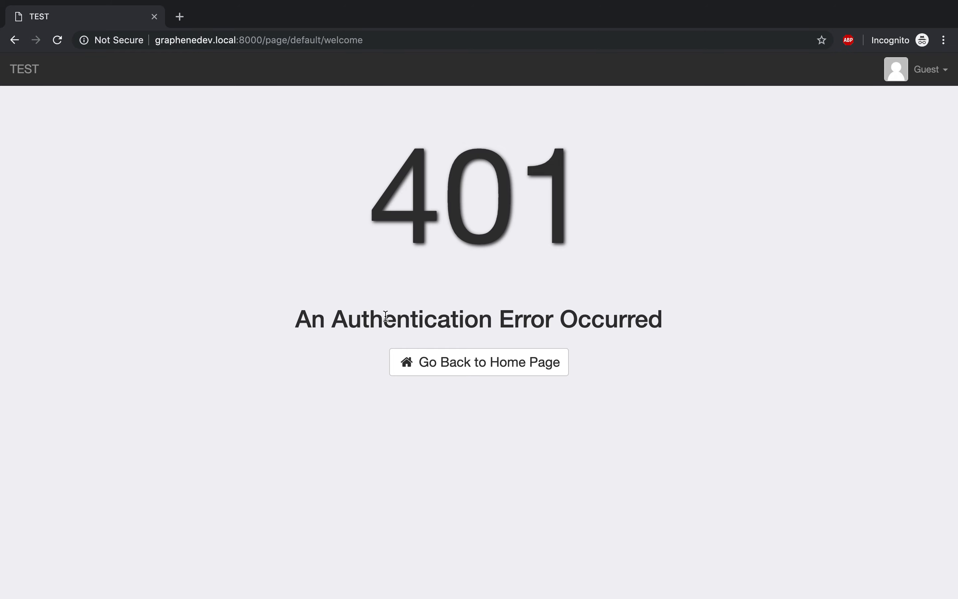
left_click(365, 319)
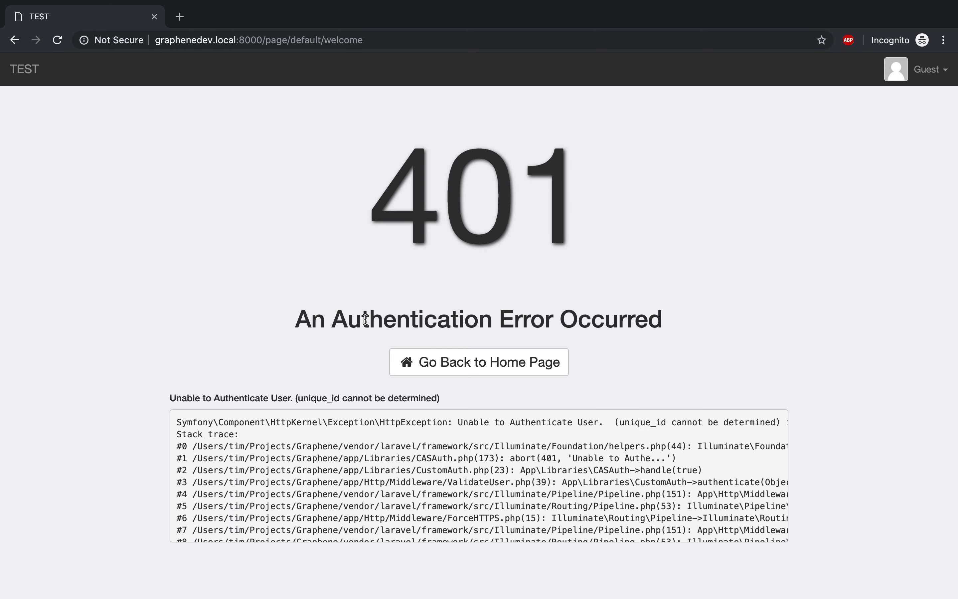
left_click(365, 319)
left_click(365, 319)
scroll(367, 470, "down", 2)
scroll(366, 469, "down", 10)
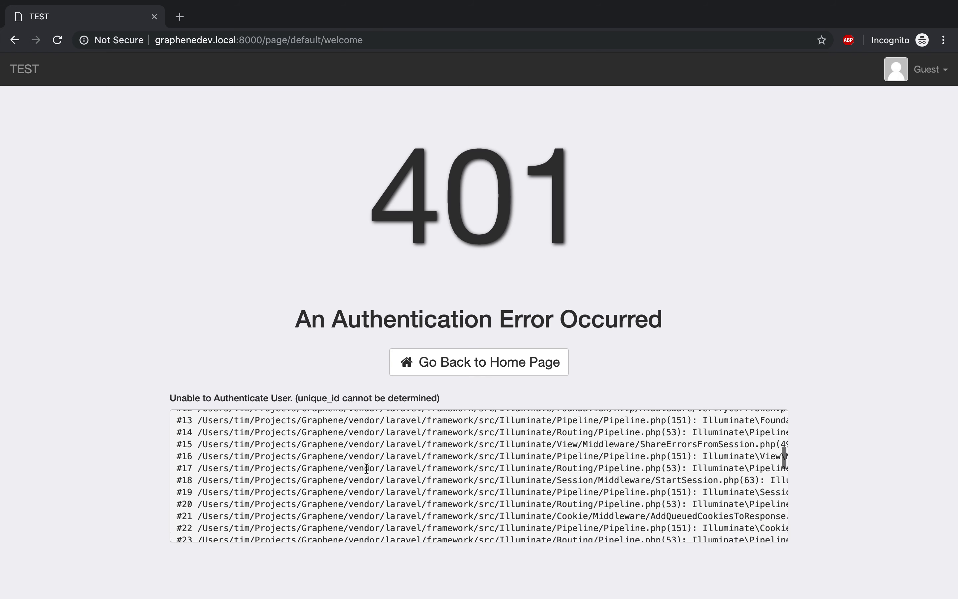
scroll(367, 470, "up", 10)
left_click_drag(174, 398, 433, 394)
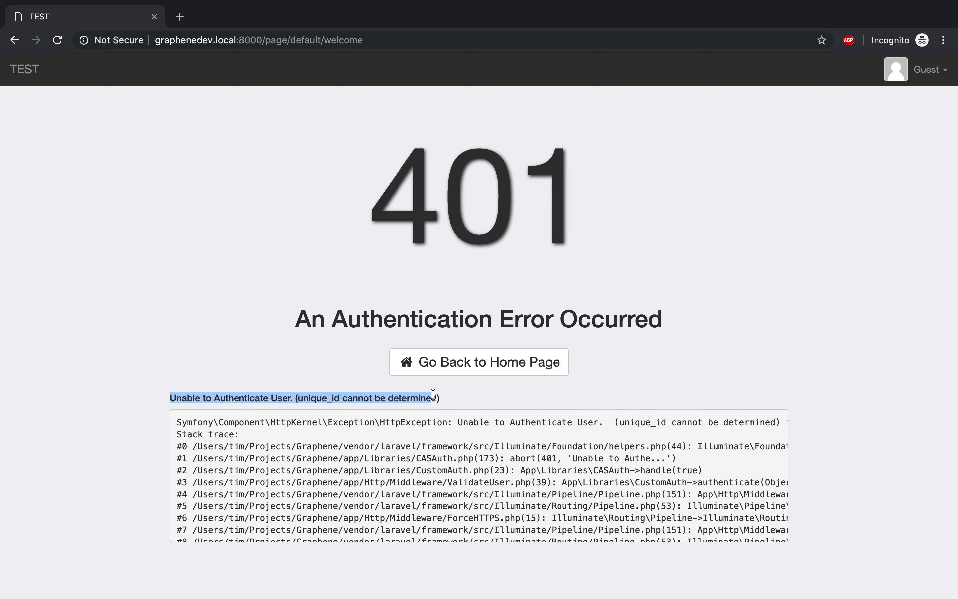
Reload the test site's welcome page to retry authentication with the updated Unique ID mapping
left_click(302, 220)
key("super+r")
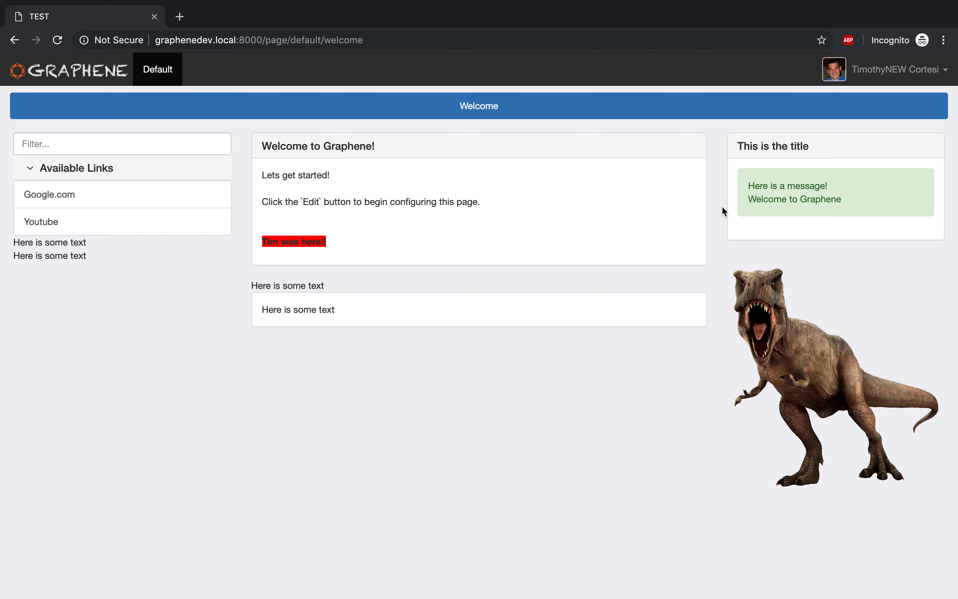
Return to the admin site settings and set External User Lookup Enabled to Enabled on the CAS configuration
key("ctrl+Left")
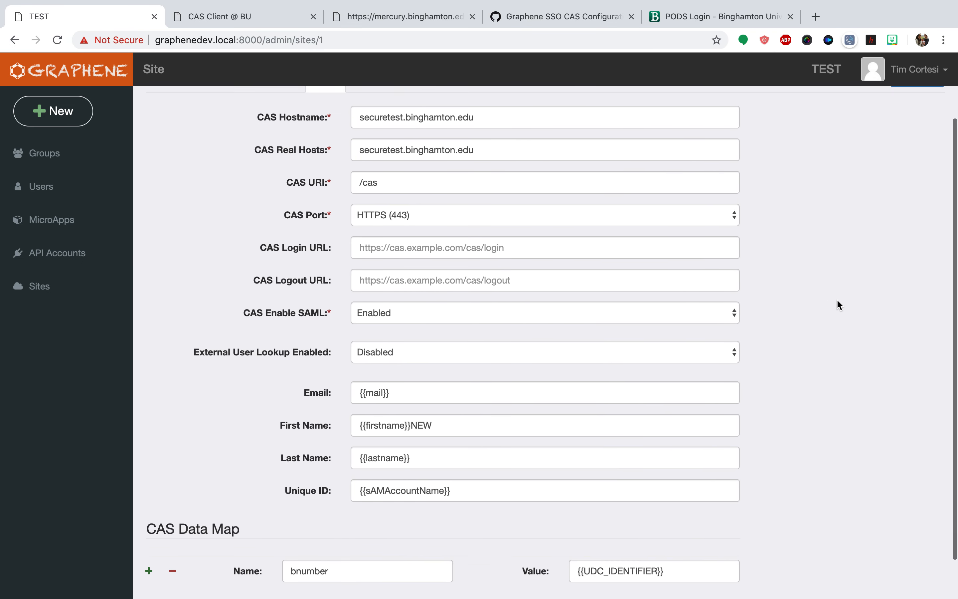
scroll(837, 301, "up", 3)
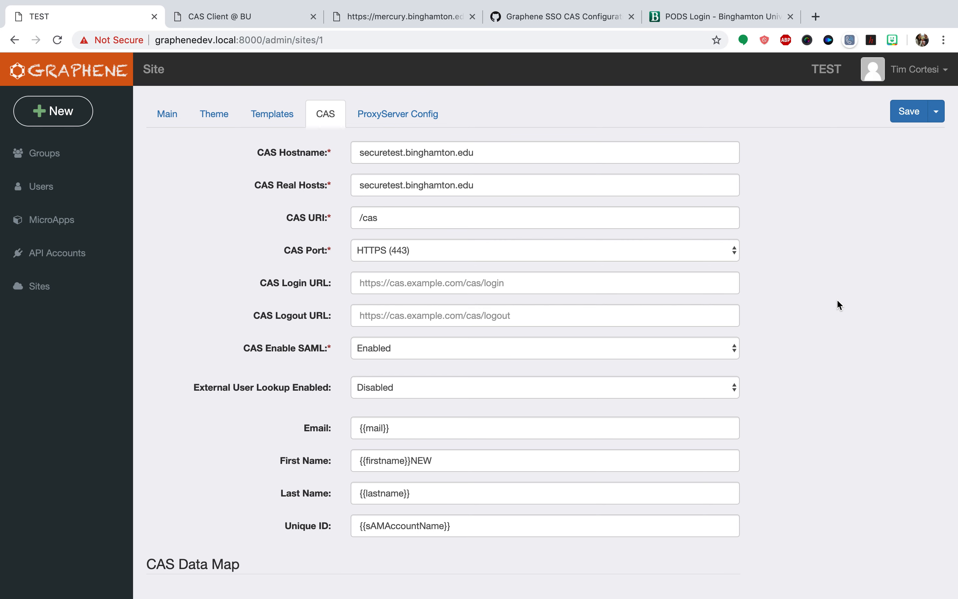
left_click(645, 382)
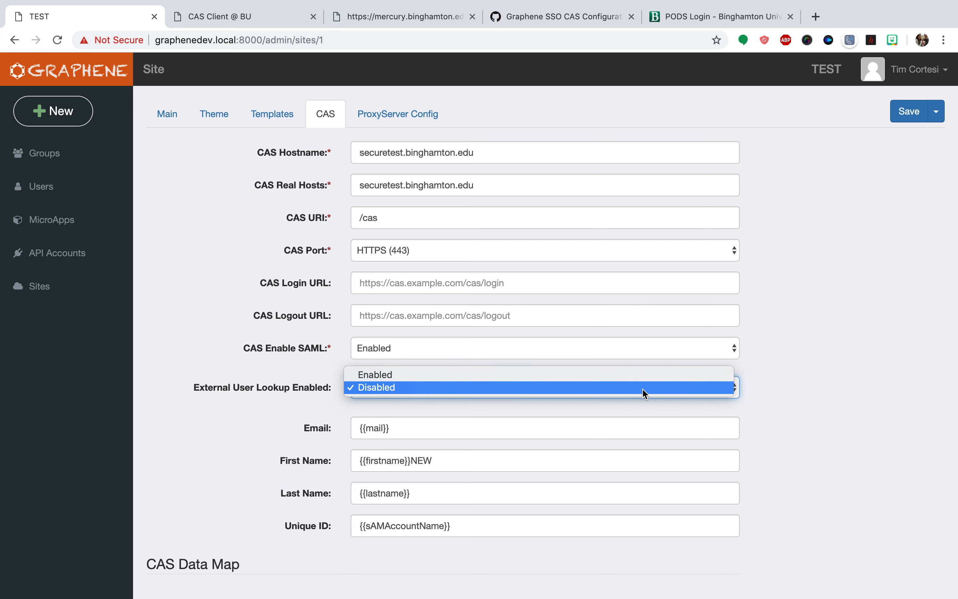
left_click(629, 379)
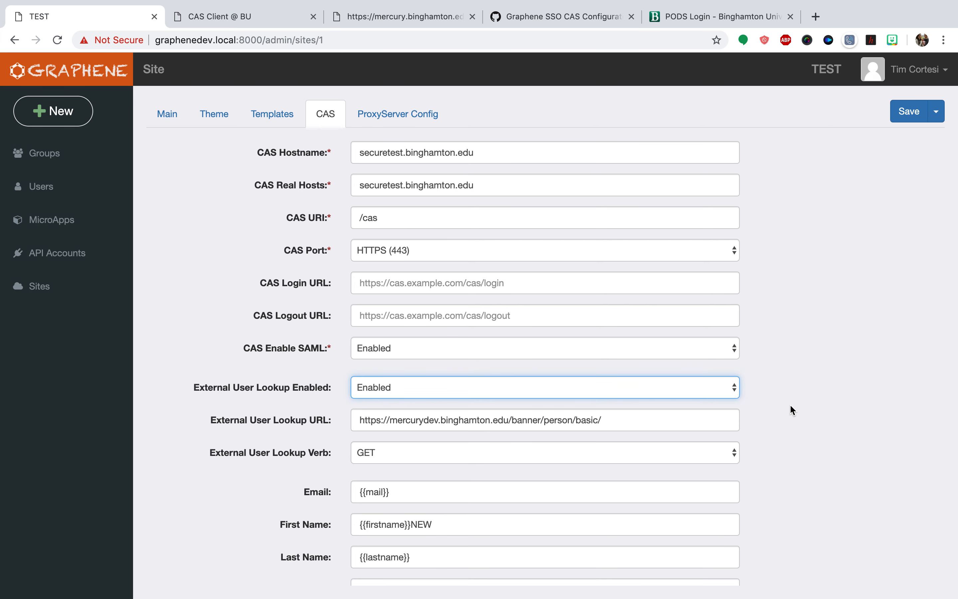
Review the external lookup's JSON attributes, and set CAS Enable SAML to Disabled in the site settings
scroll(790, 404, "down", 5)
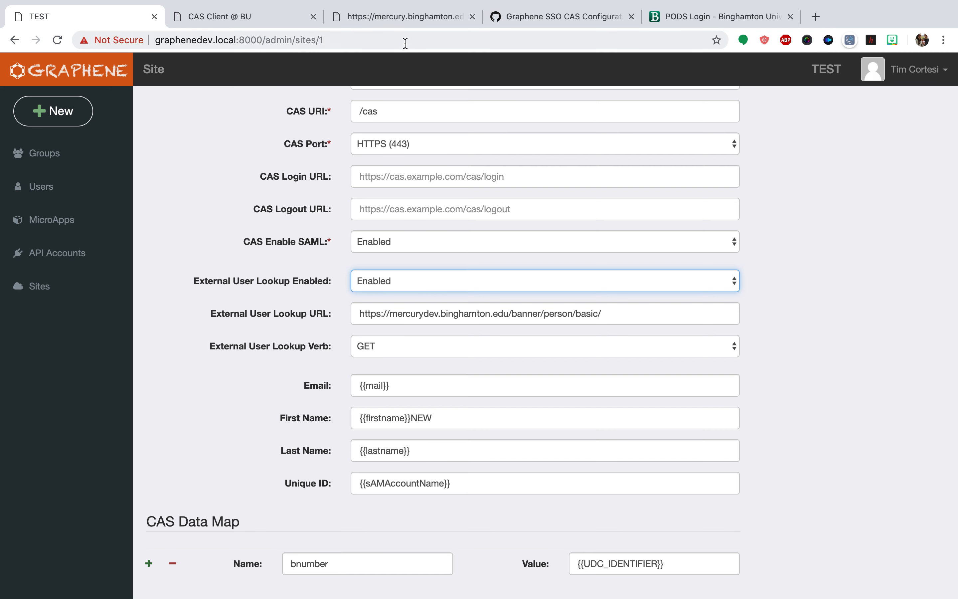
left_click(392, 18)
left_click_drag(194, 167, 41, 4)
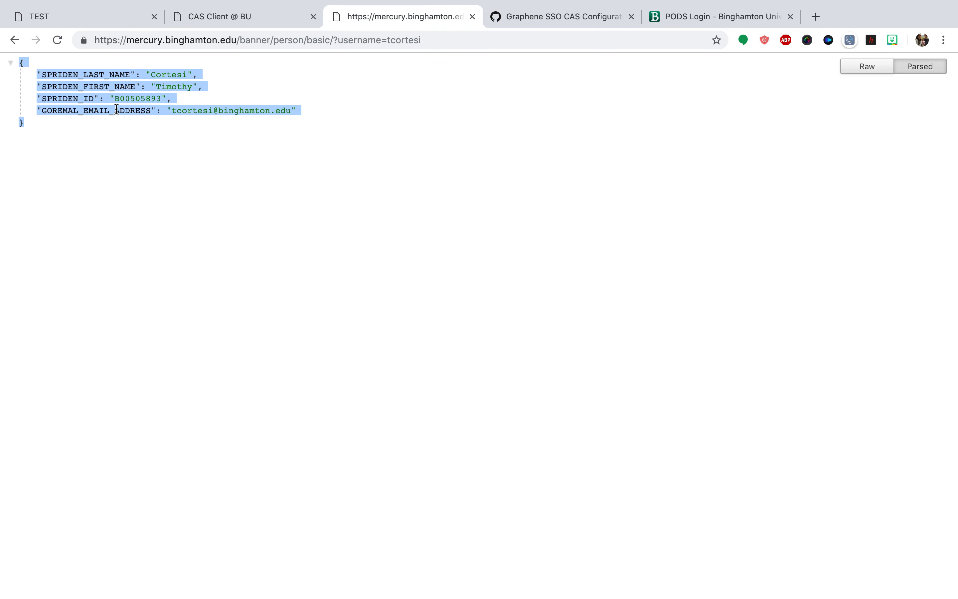
left_click(140, 147)
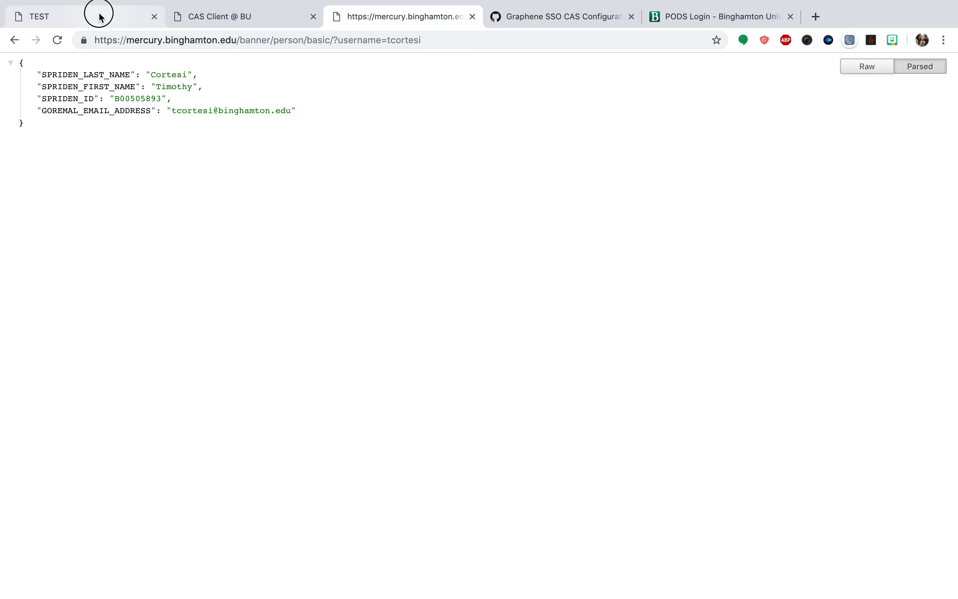
left_click(100, 17)
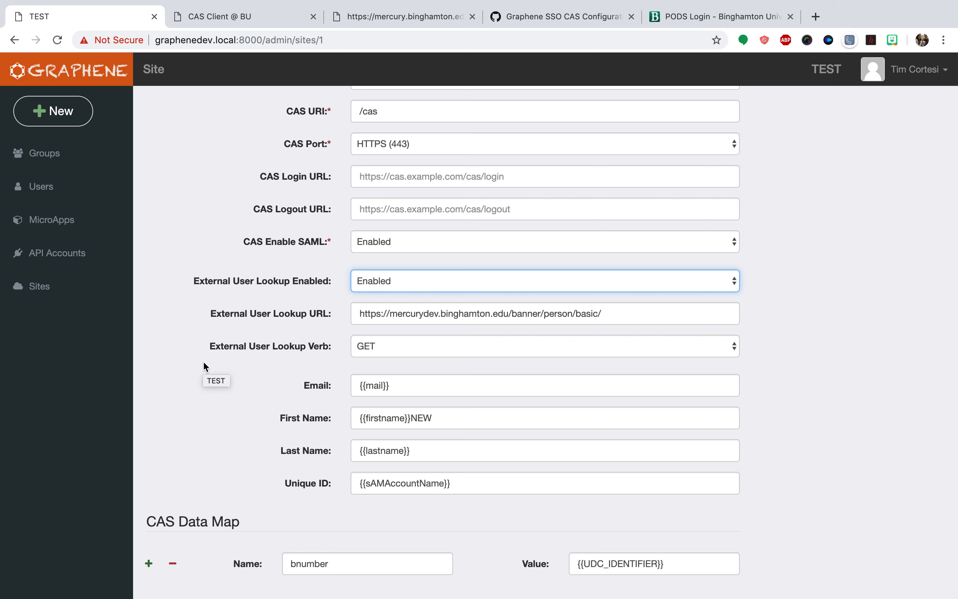
left_click(838, 368)
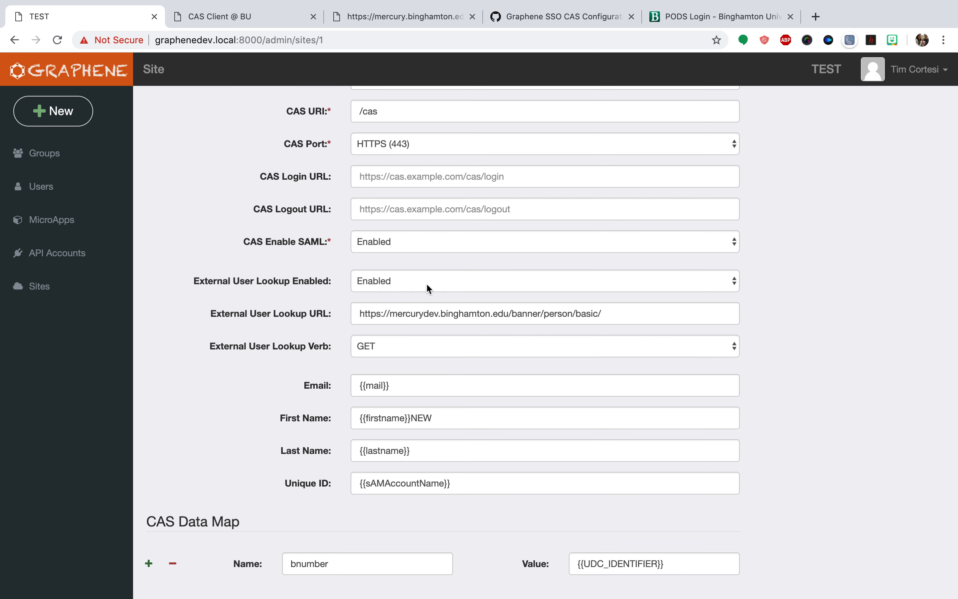
left_click(405, 245)
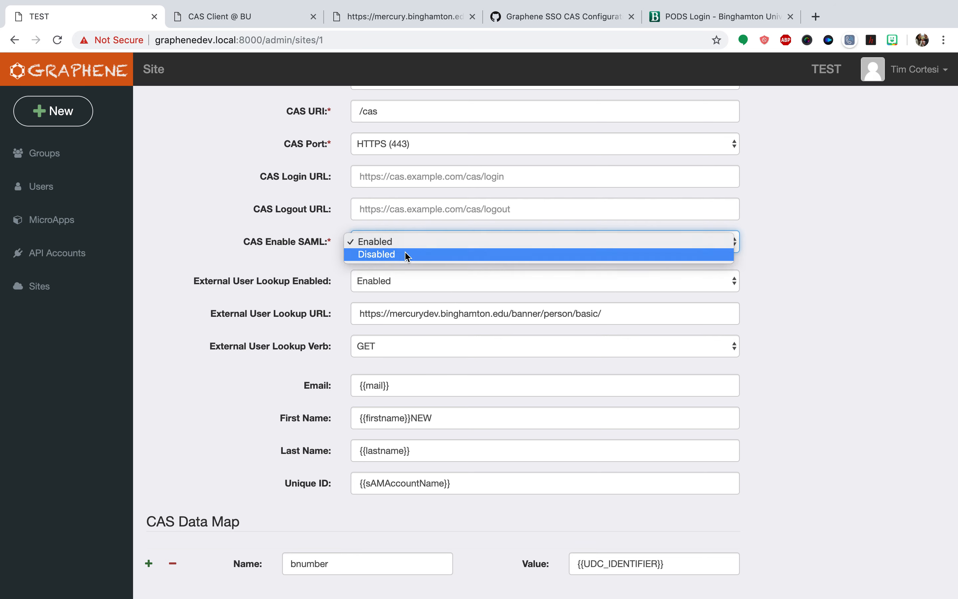
left_click(407, 255)
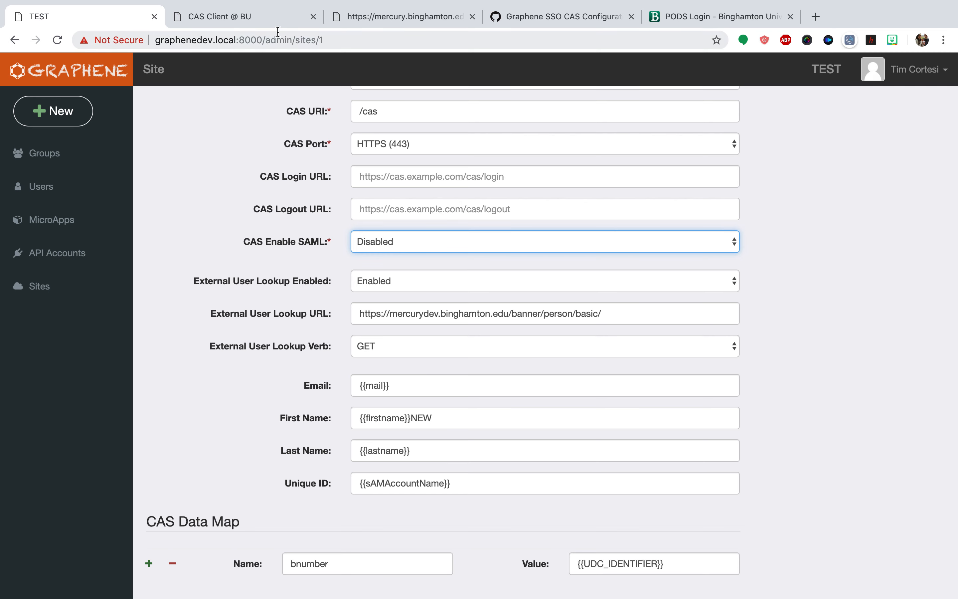
Examine the ID and email values in the external lookup response as candidates for the site's Unique ID mapping
left_click(396, 17)
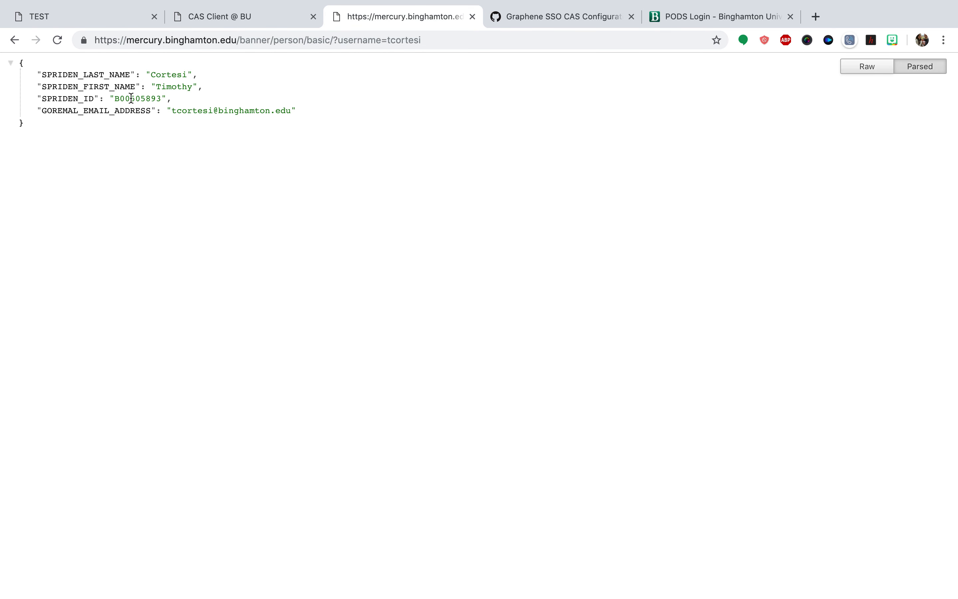
double_click(131, 98)
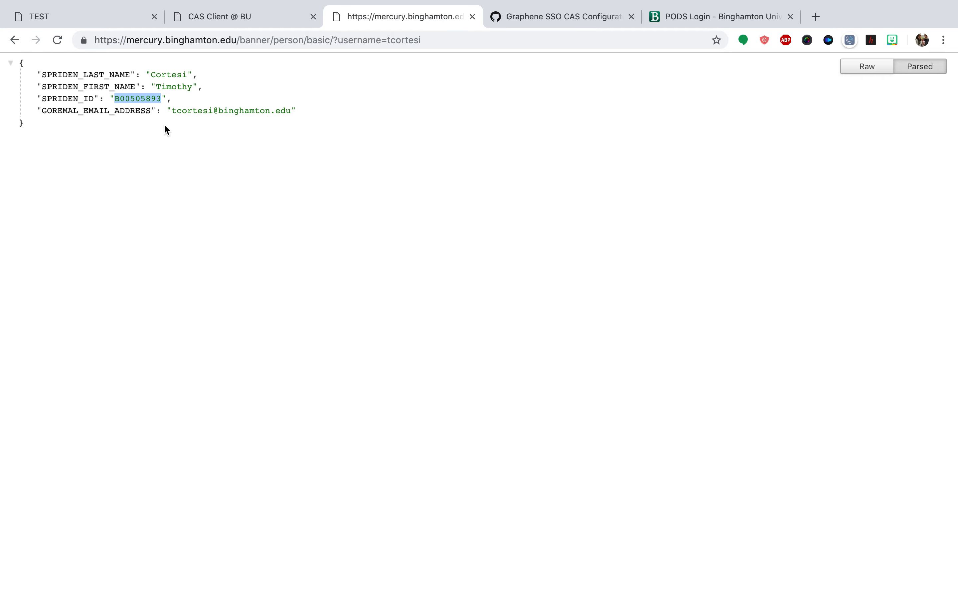
left_click_drag(174, 111, 274, 112)
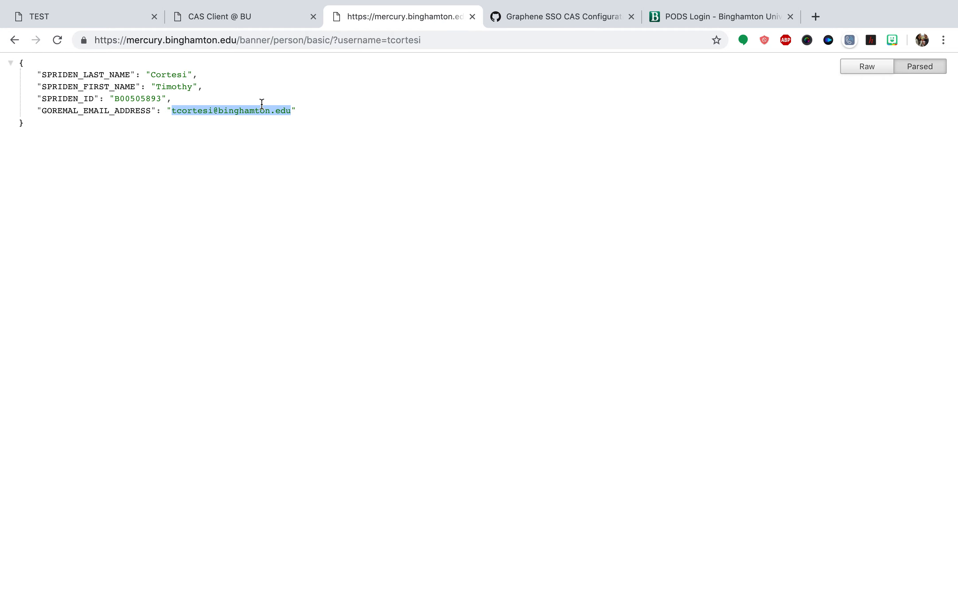
left_click(105, 16)
triple_click(294, 486)
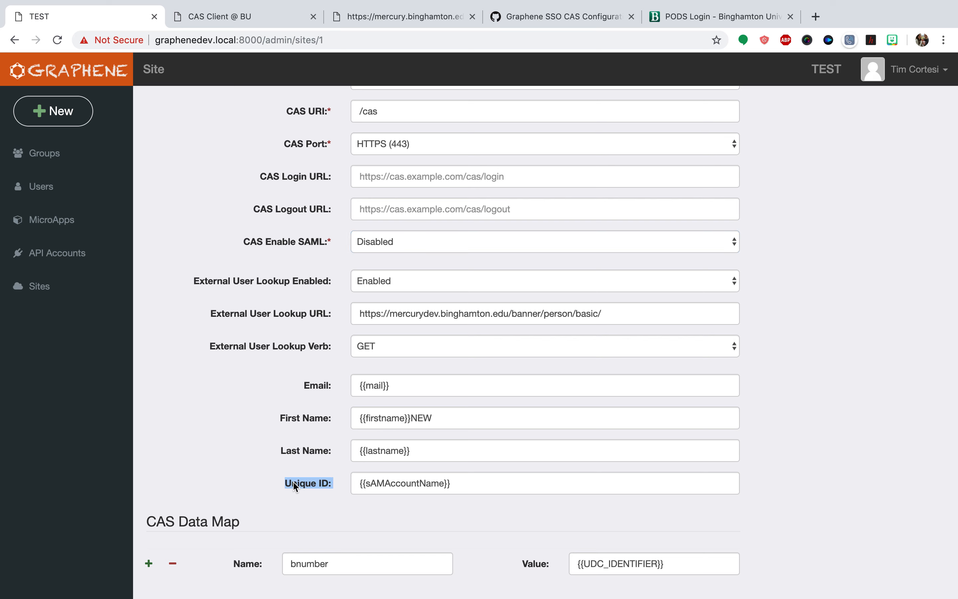
left_click(795, 427)
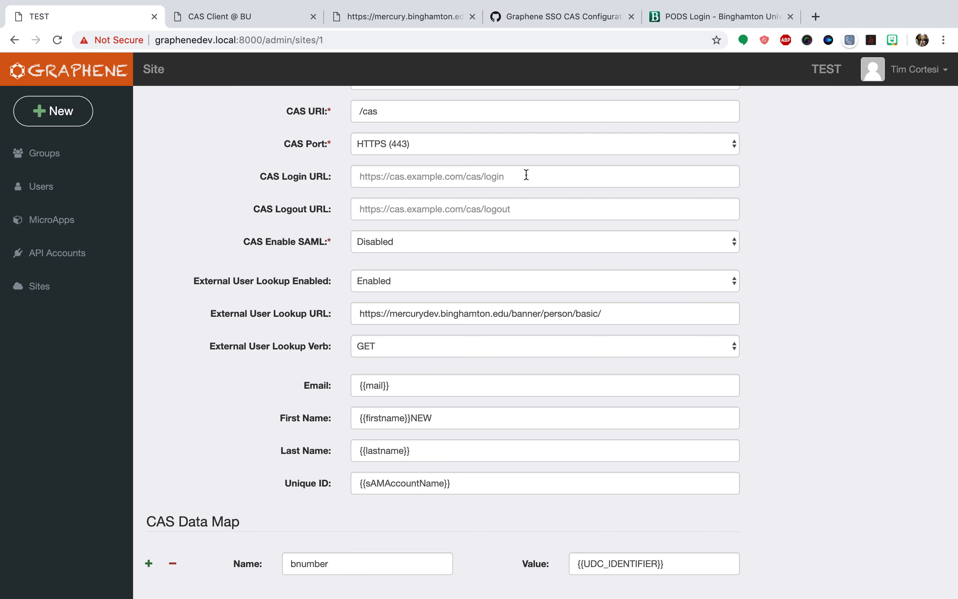
Review the complete JSON response from the external user lookup, covering its name, ID and email attributes
left_click(394, 17)
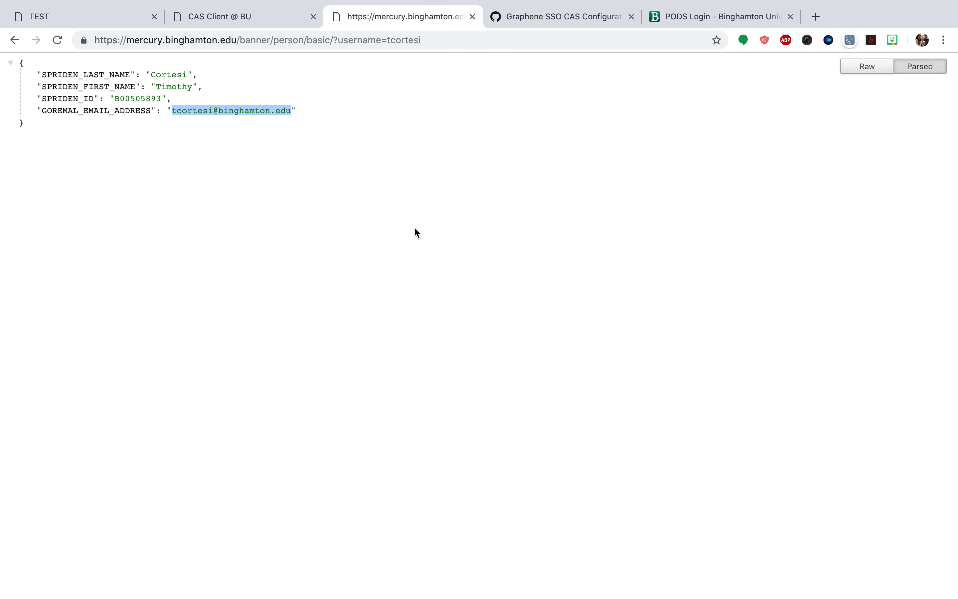
left_click_drag(335, 204, 2, 62)
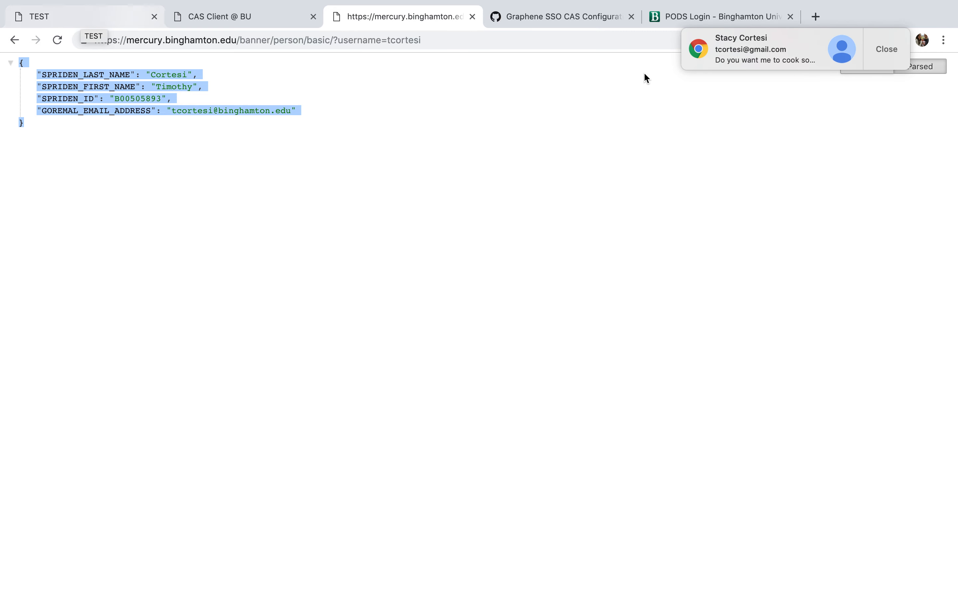
Dismiss the message notification and turn on Do Not Disturb, and return to the Graphene site's CAS settings
left_click(875, 56)
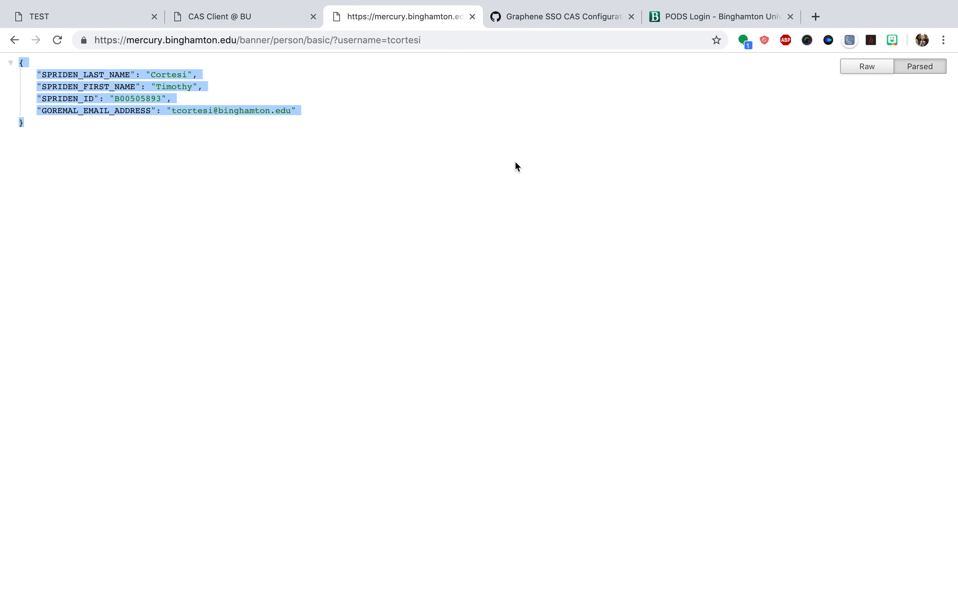
left_click(937, 7)
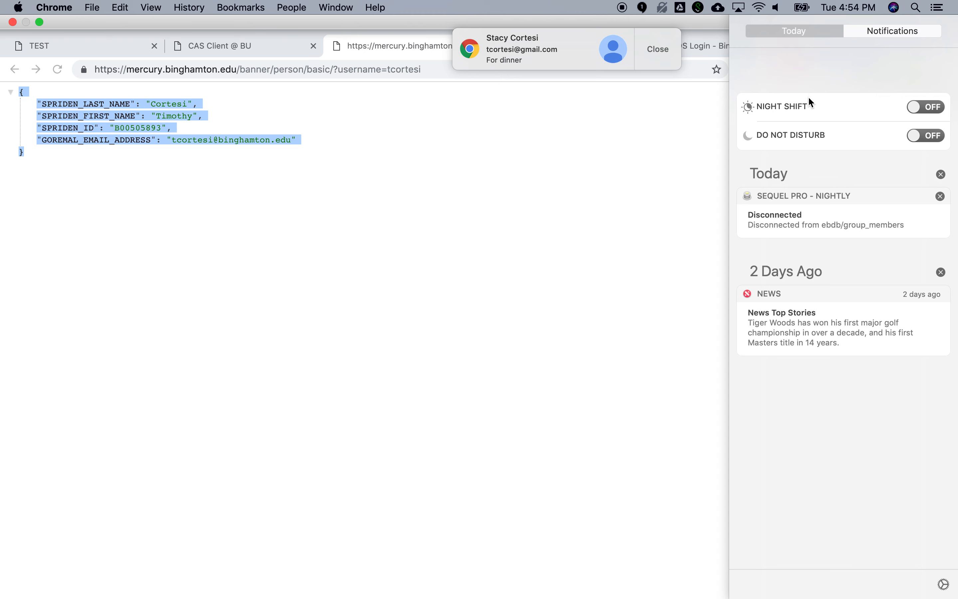
left_click(925, 97)
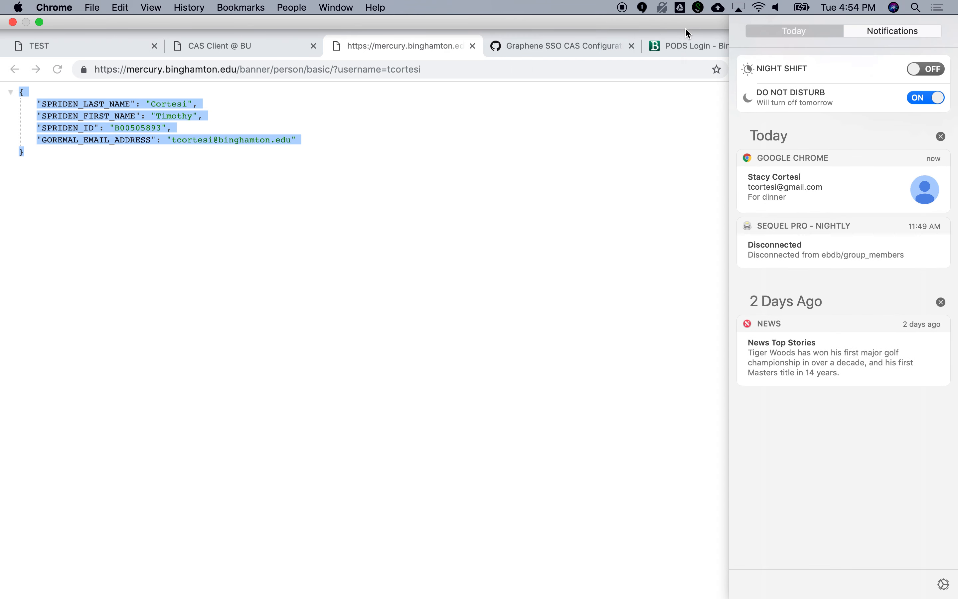
left_click(659, 93)
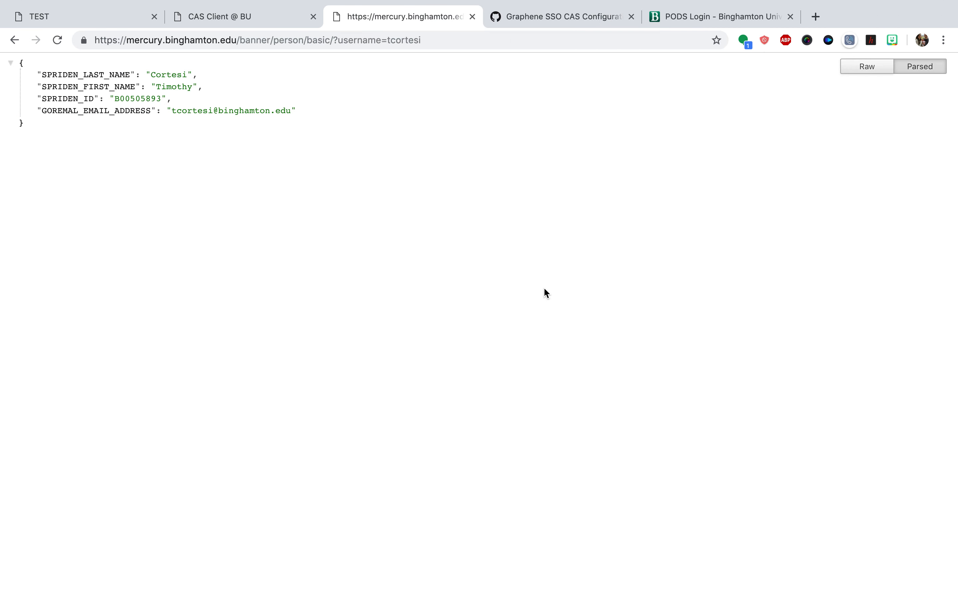
left_click(96, 24)
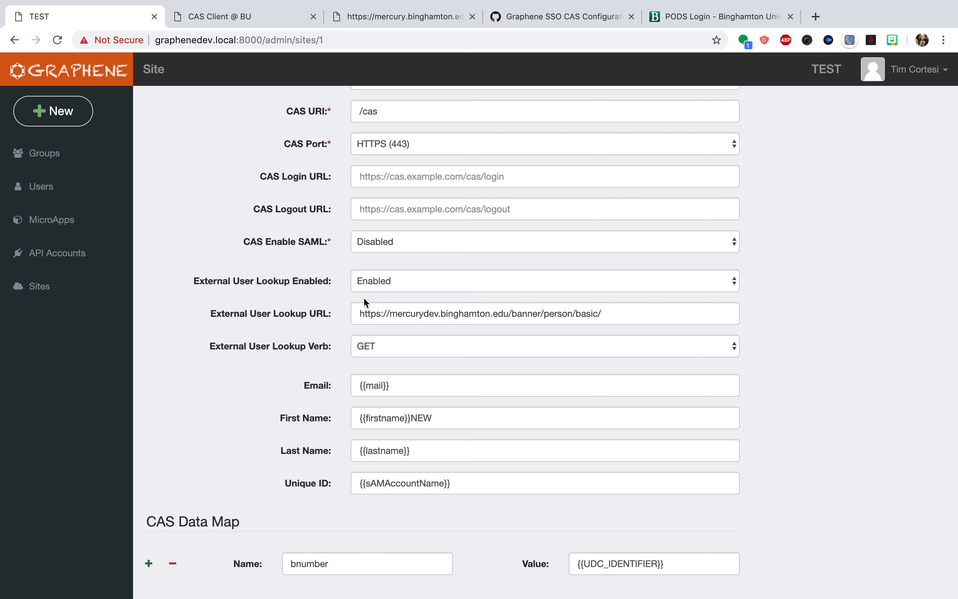
mouse_move(636, 4)
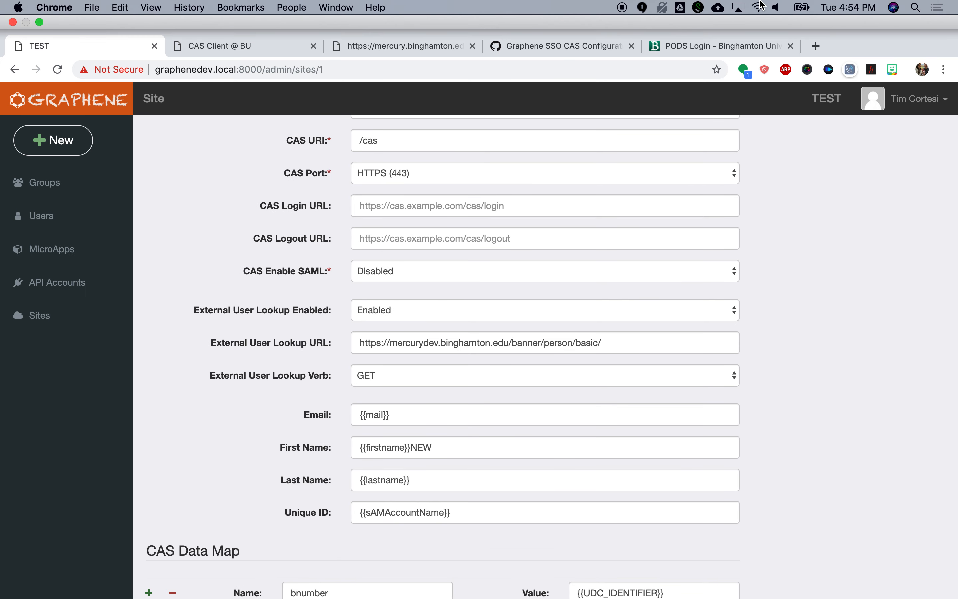